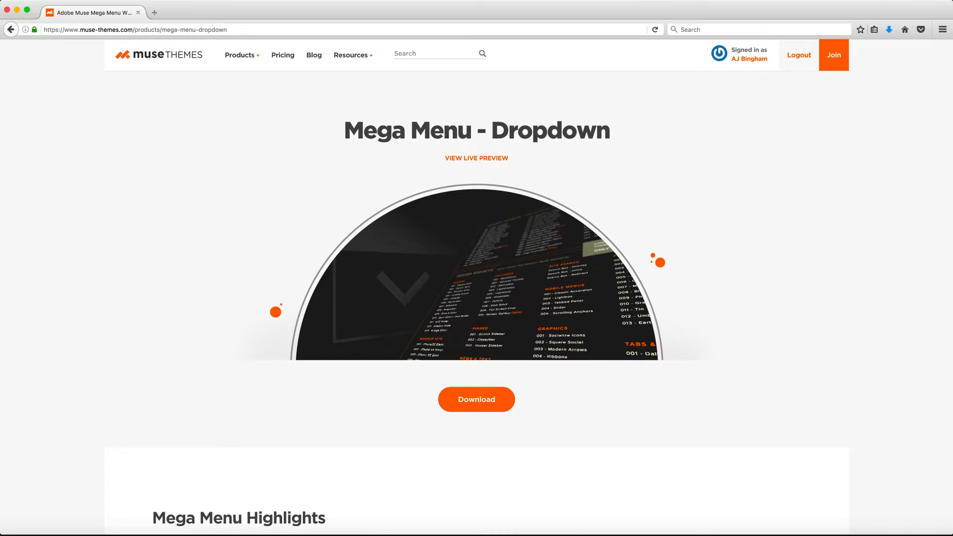
- Switch to Adobe Muse and place the Mega Menu library item against the upper edge of the Home page
{"action": "left_click", "coordinate": [235, 527]}
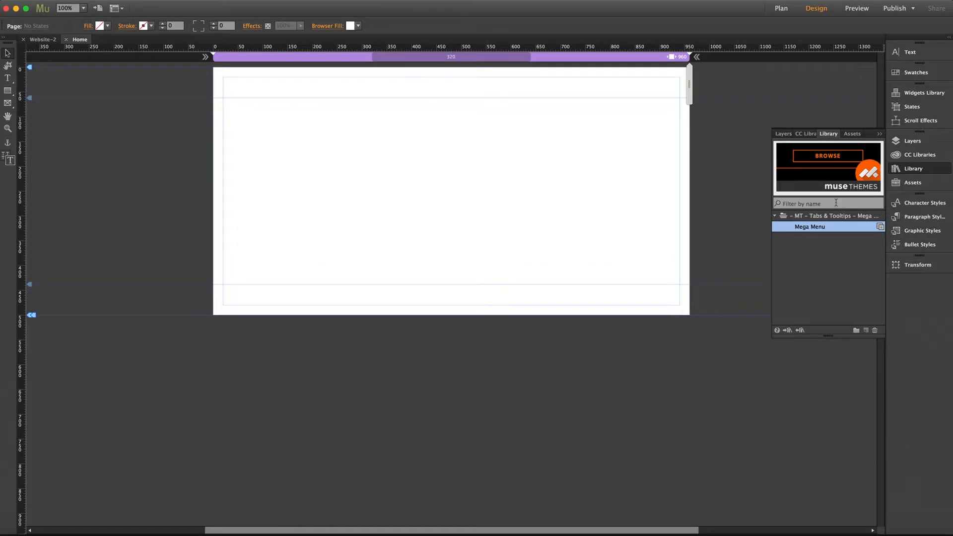
{"action": "left_click_drag", "start_coordinate": [819, 232], "coordinate": [211, 94]}
{"action": "left_click_drag", "start_coordinate": [248, 149], "coordinate": [256, 126]}
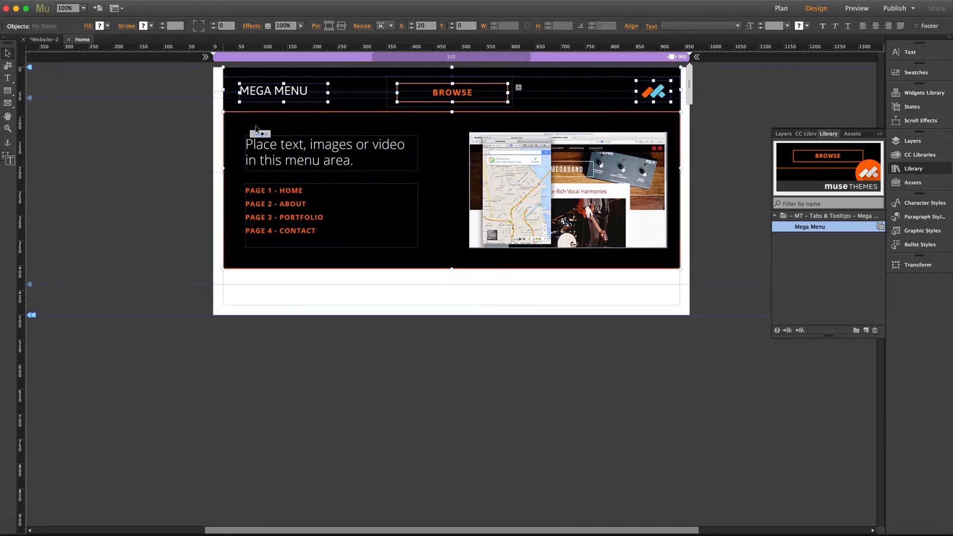
{"action": "left_click", "coordinate": [167, 133]}
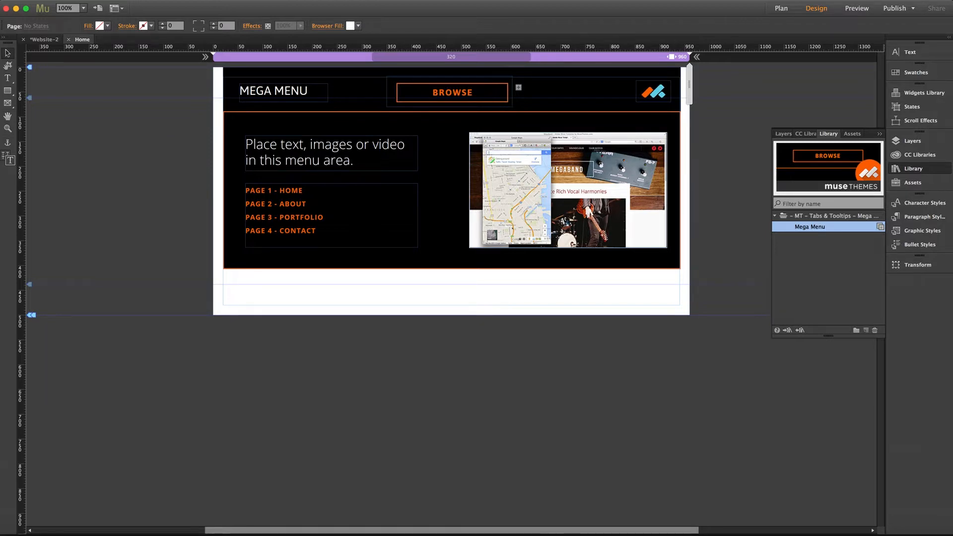
- Preview the page in the browser to check the mega menu's dropdown, and return to Adobe Muse
{"action": "key", "text": "super+shift+e"}
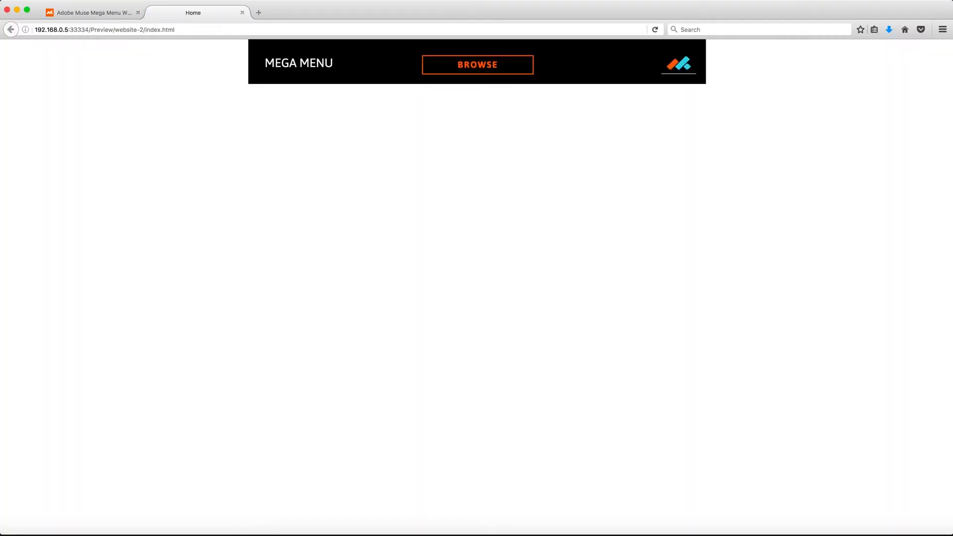
{"action": "mouse_move", "coordinate": [470, 76]}
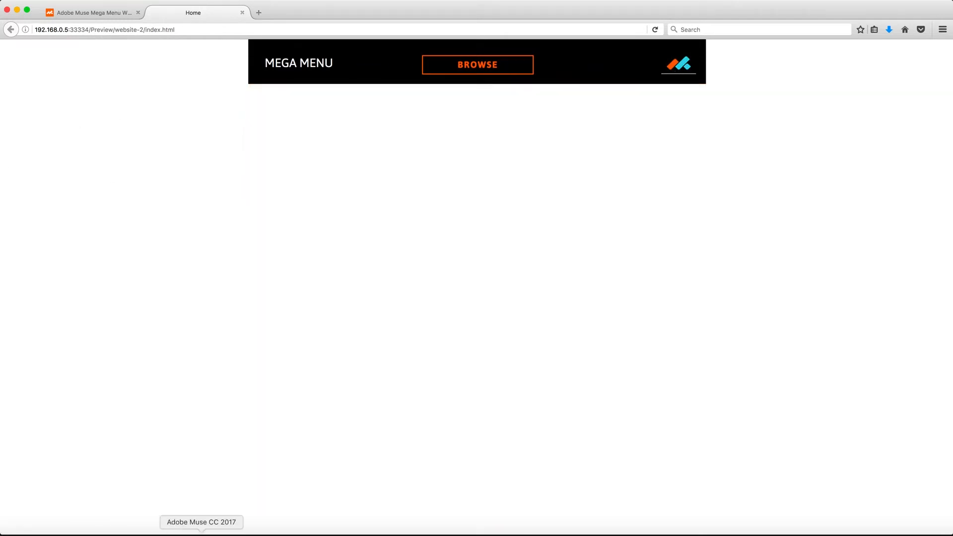
{"action": "left_click", "coordinate": [202, 531]}
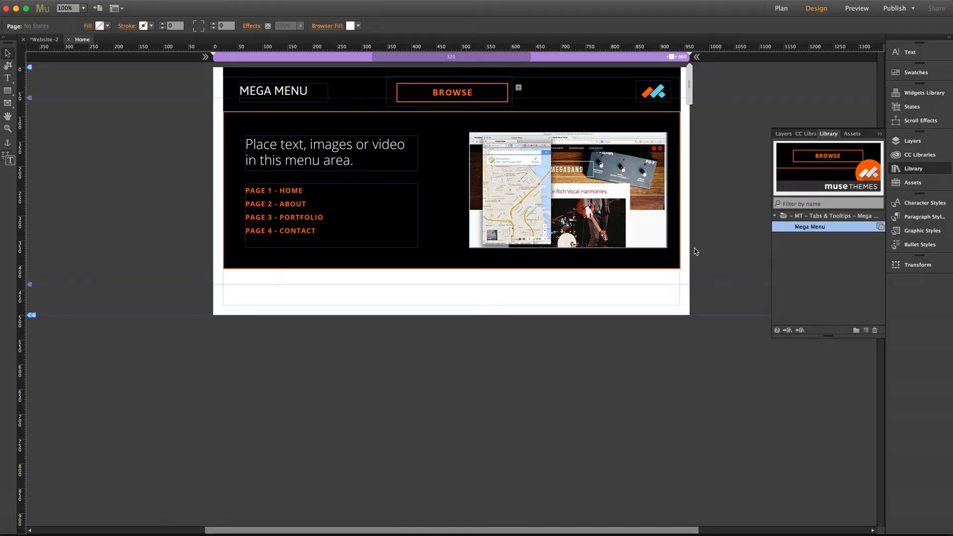
- Move the dropdown composition down to about Y 103 so it sits clear of the black header bar
{"action": "left_click", "coordinate": [438, 151]}
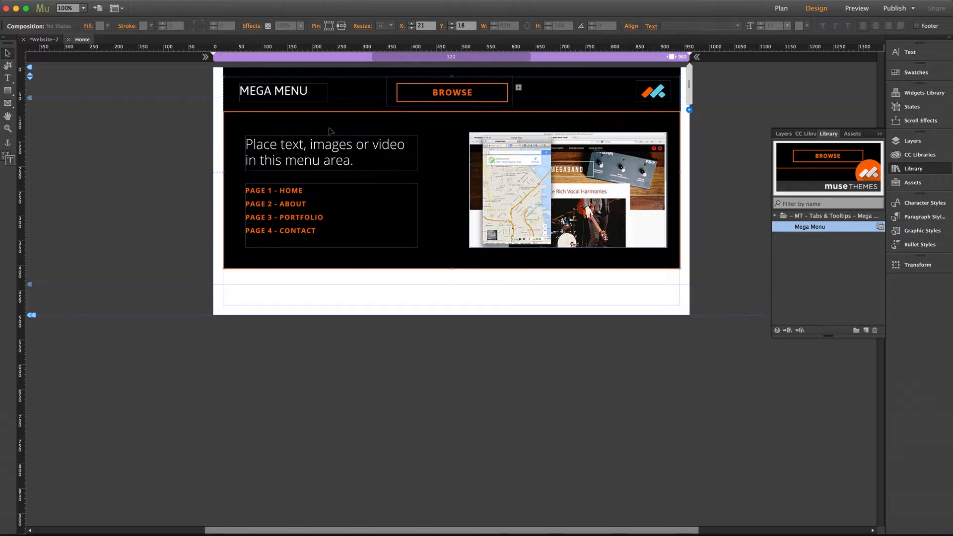
{"action": "left_click_drag", "start_coordinate": [334, 125], "coordinate": [336, 169]}
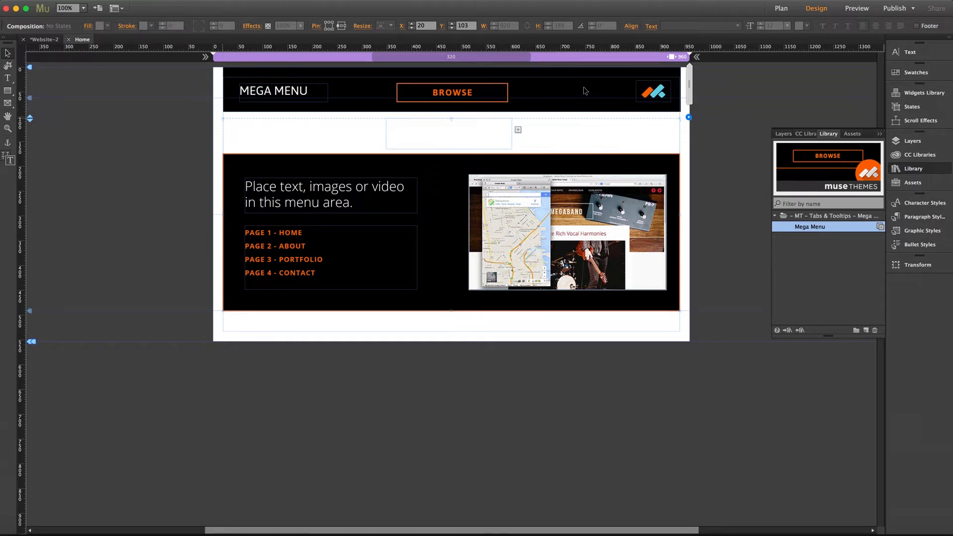
- Make the black header rectangle stretch to the full browser width
{"action": "left_click", "coordinate": [358, 102]}
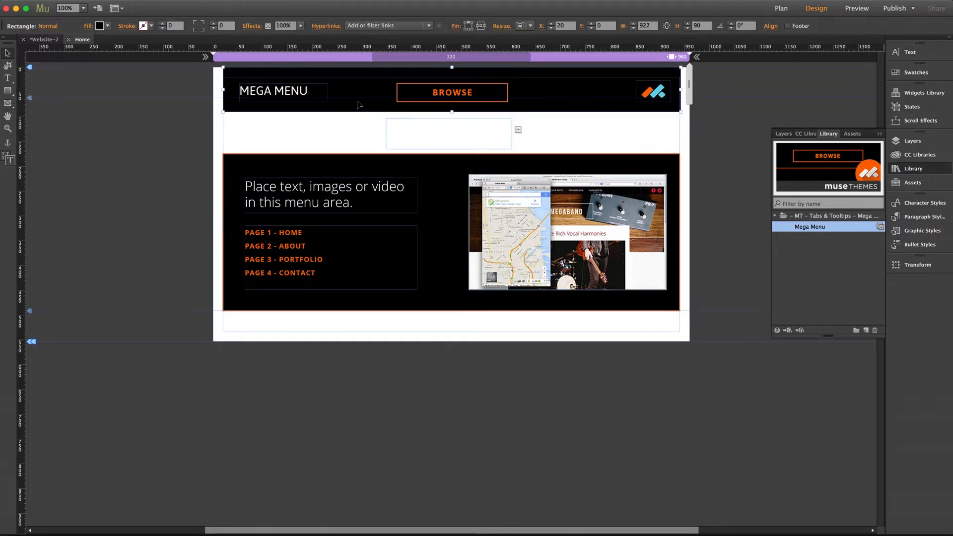
{"action": "left_click", "coordinate": [531, 26]}
{"action": "left_click", "coordinate": [533, 69]}
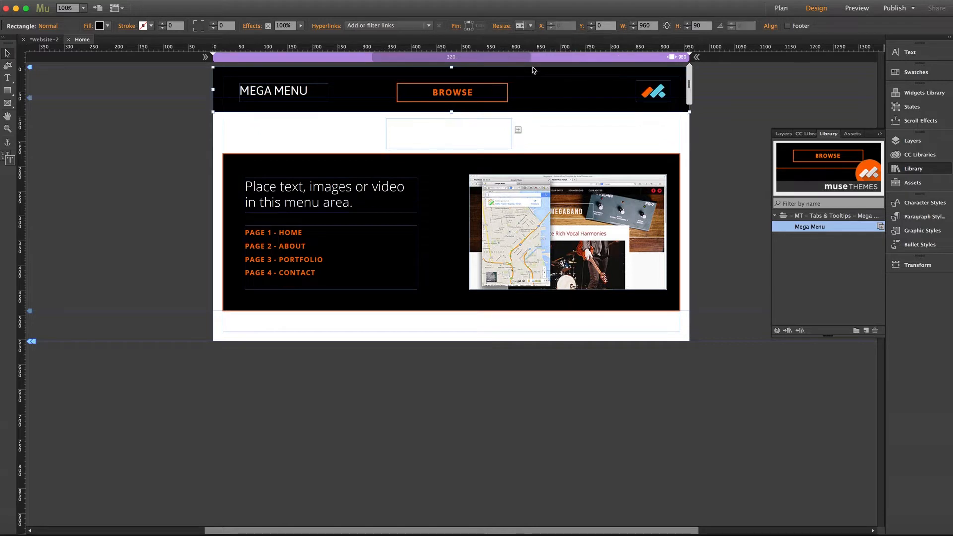
- Replace the BROWSE button's text with "CLICK HERE!"
{"action": "left_click", "coordinate": [438, 92]}
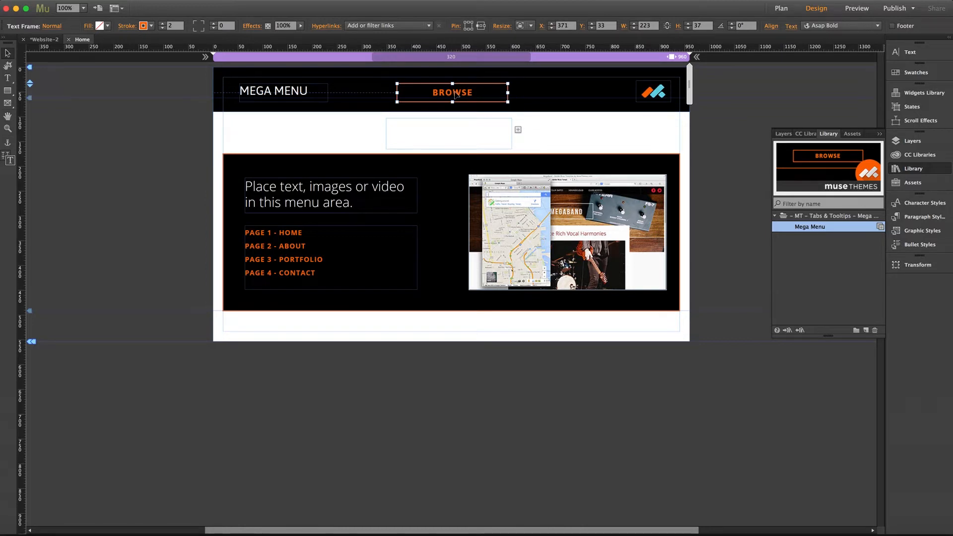
{"action": "double_click", "coordinate": [456, 94]}
{"action": "double_click", "coordinate": [455, 94]}
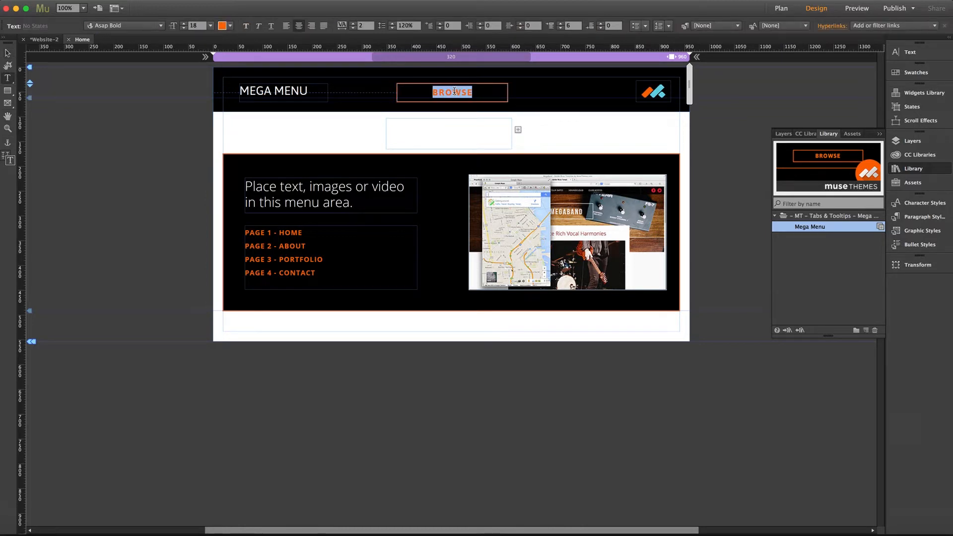
{"action": "type", "text": "CLICK HERE!"}
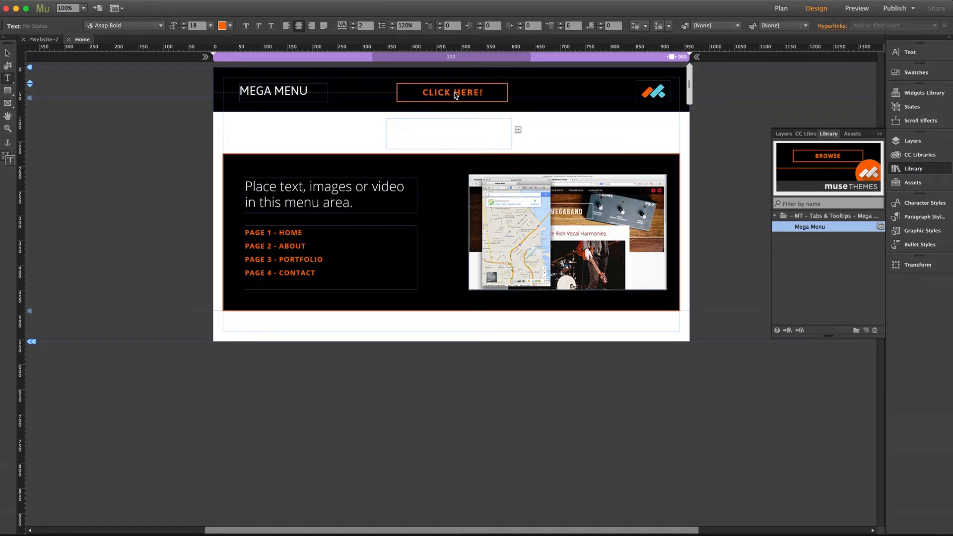
{"action": "left_click", "coordinate": [7, 53]}
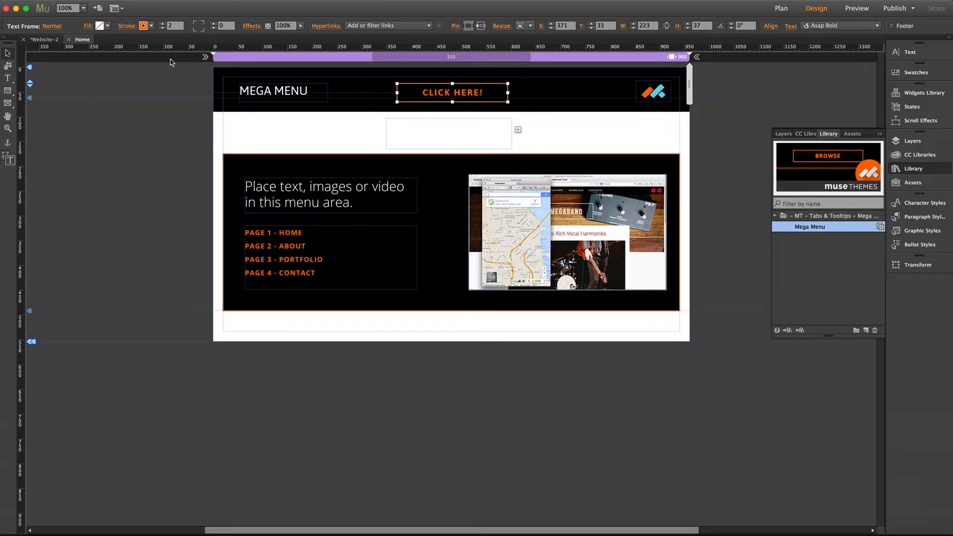
- Set the CLICK HERE! button's stroke color to cyan (00FFFF)
{"action": "left_click", "coordinate": [152, 27]}
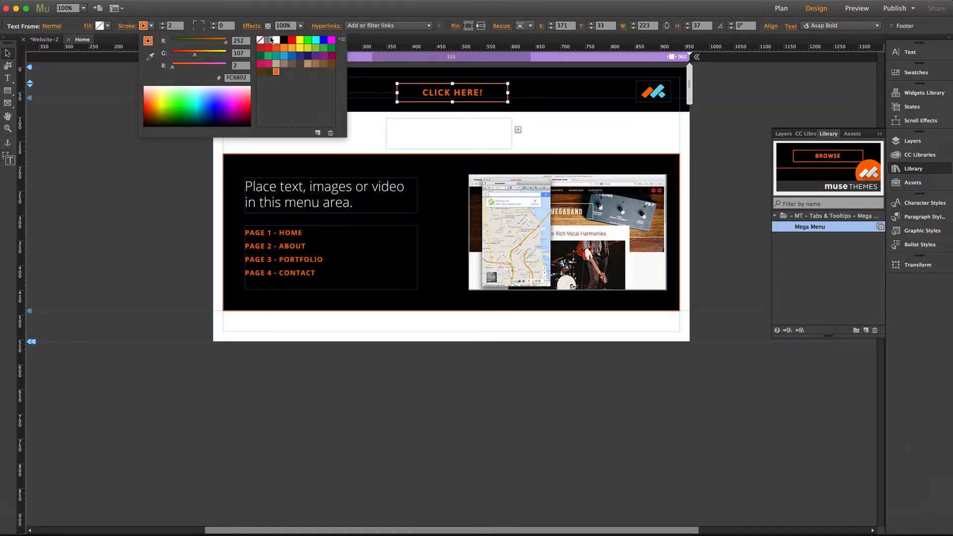
{"action": "left_click", "coordinate": [315, 41]}
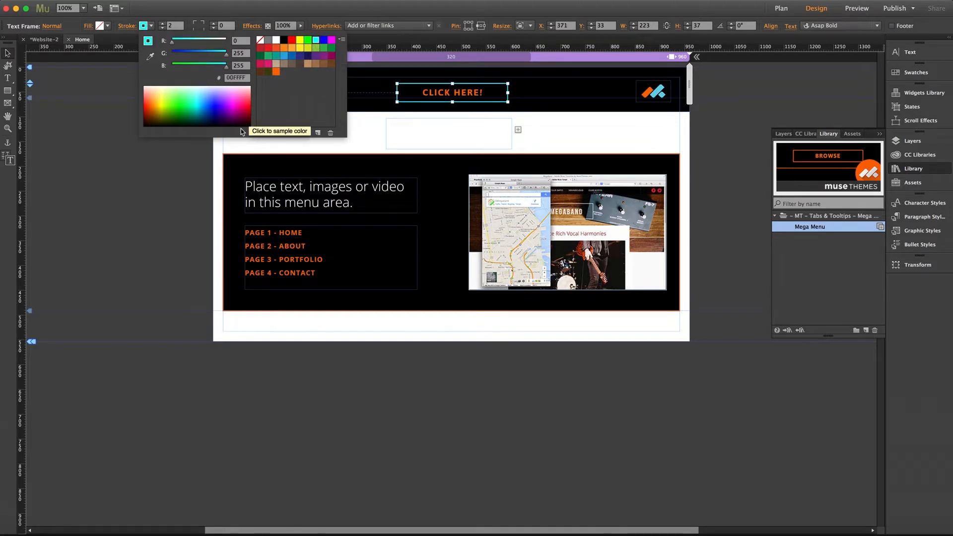
{"action": "left_click", "coordinate": [208, 150]}
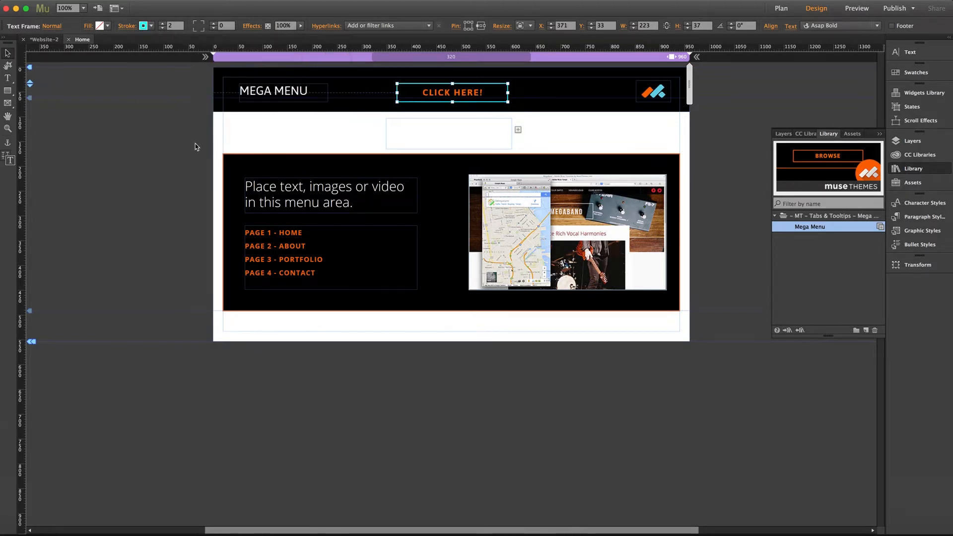
{"action": "left_click", "coordinate": [195, 144]}
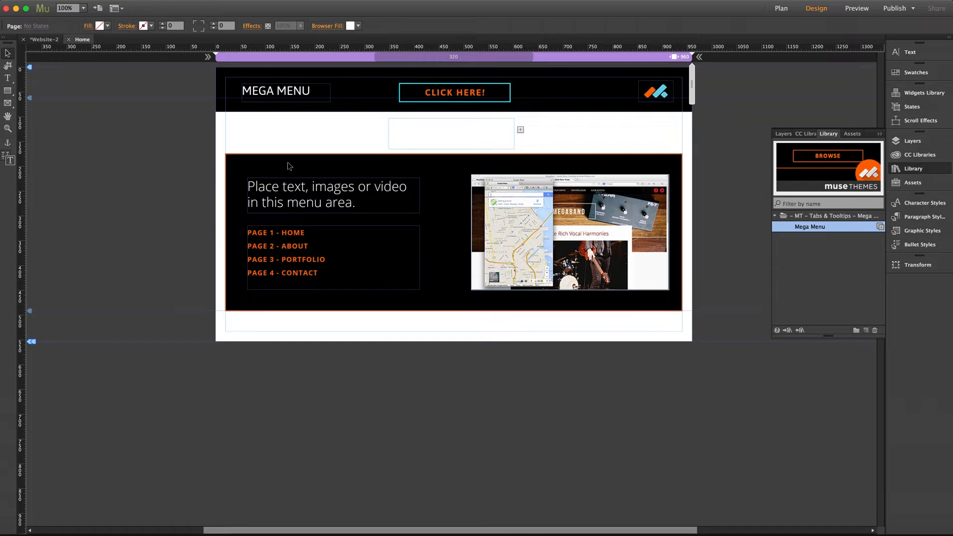
- Try the composition's empty trigger over the CLICK HERE! button, and place it directly below the header bar at about X 353, Y 90
{"action": "left_click", "coordinate": [305, 167]}
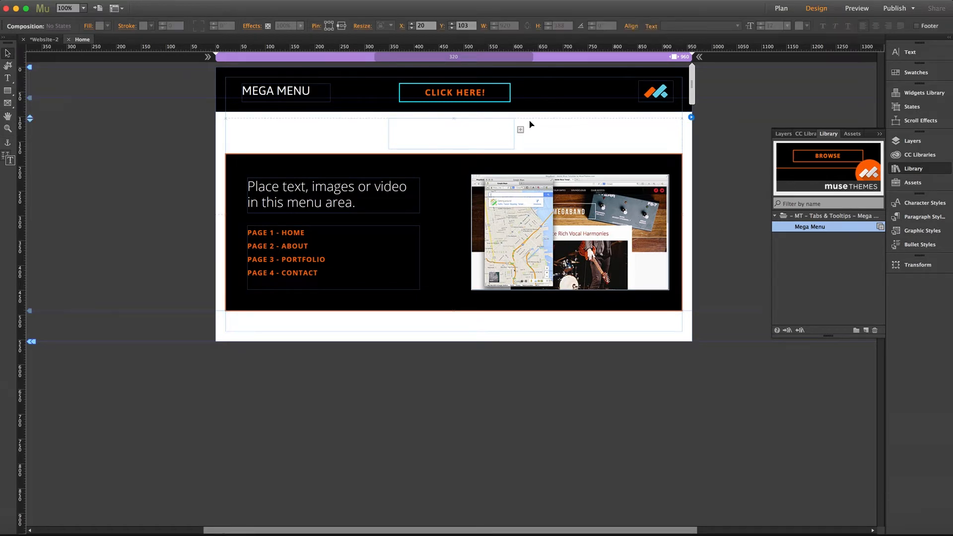
{"action": "left_click", "coordinate": [454, 134]}
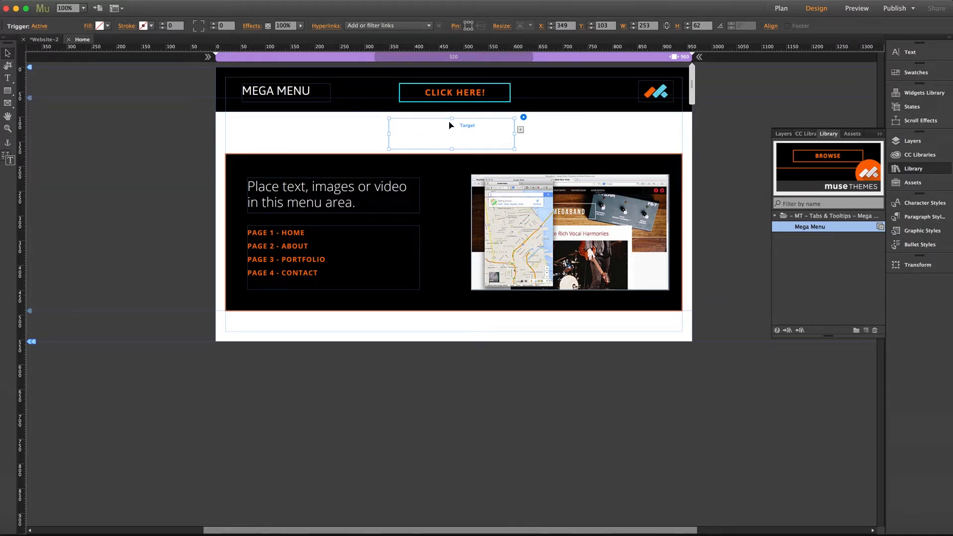
{"action": "left_click_drag", "start_coordinate": [416, 129], "coordinate": [414, 127]}
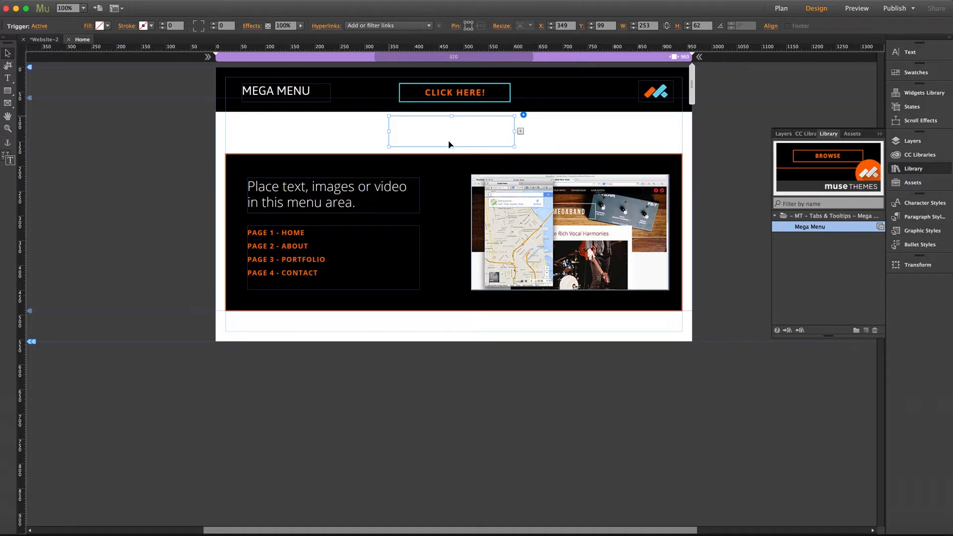
{"action": "left_click_drag", "start_coordinate": [448, 144], "coordinate": [453, 104]}
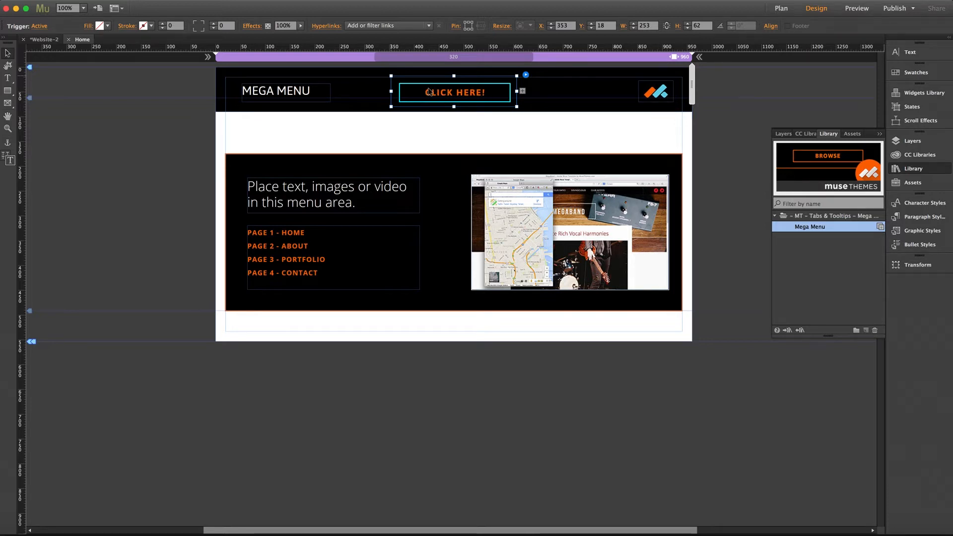
{"action": "left_click_drag", "start_coordinate": [428, 91], "coordinate": [425, 123]}
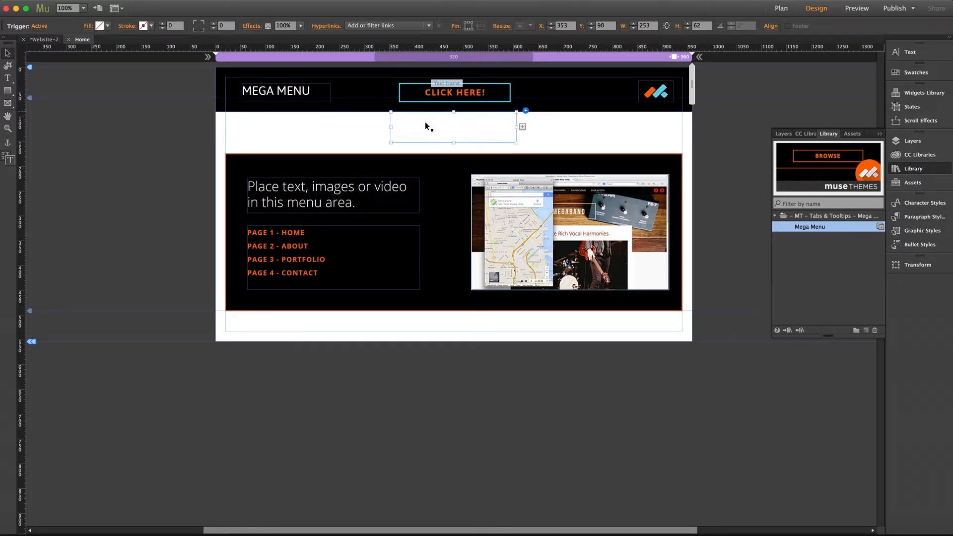
- Move the CLICK HERE! text frame down into the empty trigger so it becomes part of it
{"action": "left_click", "coordinate": [413, 93]}
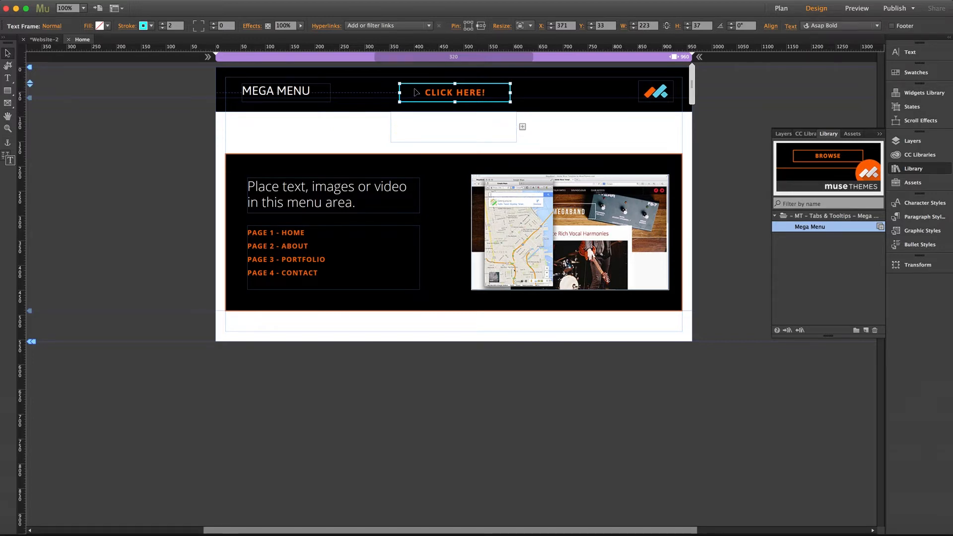
{"action": "left_click_drag", "start_coordinate": [416, 92], "coordinate": [414, 123]}
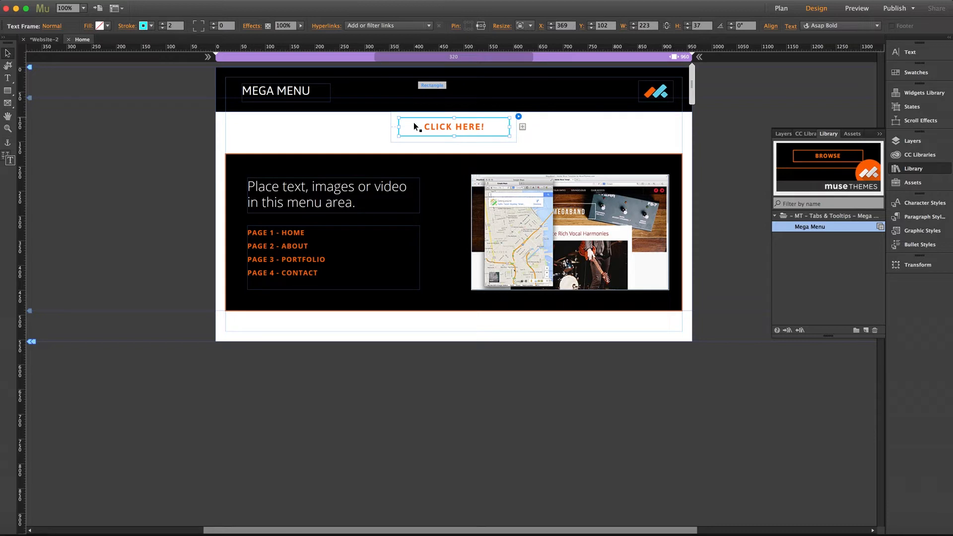
{"action": "left_click", "coordinate": [395, 124]}
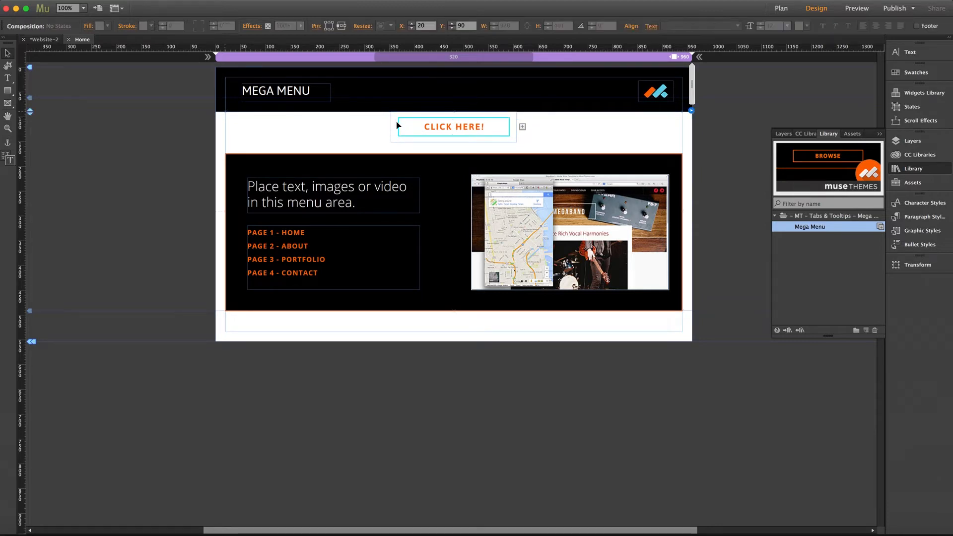
- Move the trigger with its CLICK HERE! button up into the header bar, at about X 359, Y 20
{"action": "mouse_move", "coordinate": [406, 129]}
{"action": "left_mouse_down"}
{"action": "mouse_move", "coordinate": [420, 97]}
{"action": "mouse_move", "coordinate": [424, 122]}
{"action": "mouse_move", "coordinate": [400, 129]}
{"action": "mouse_move", "coordinate": [411, 127]}
{"action": "left_mouse_up"}
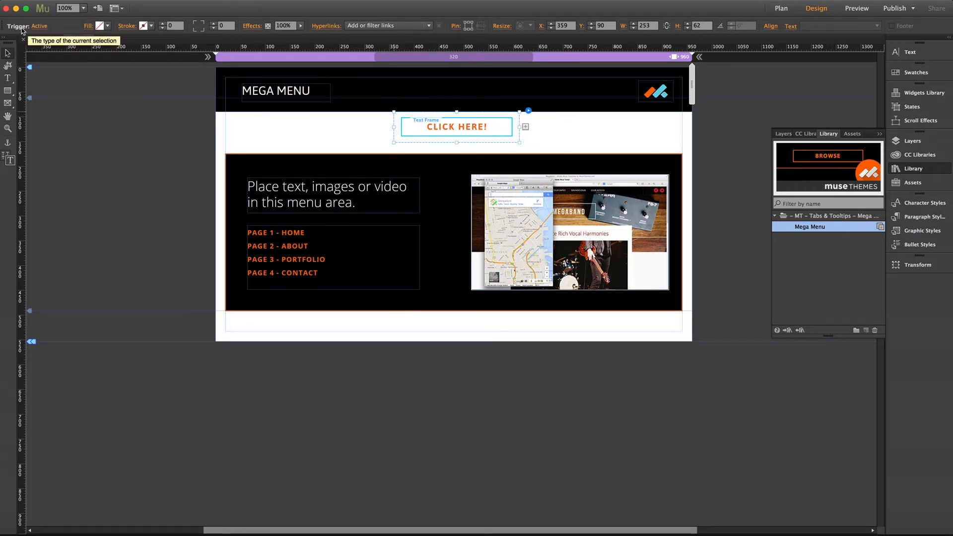
{"action": "left_click", "coordinate": [42, 29]}
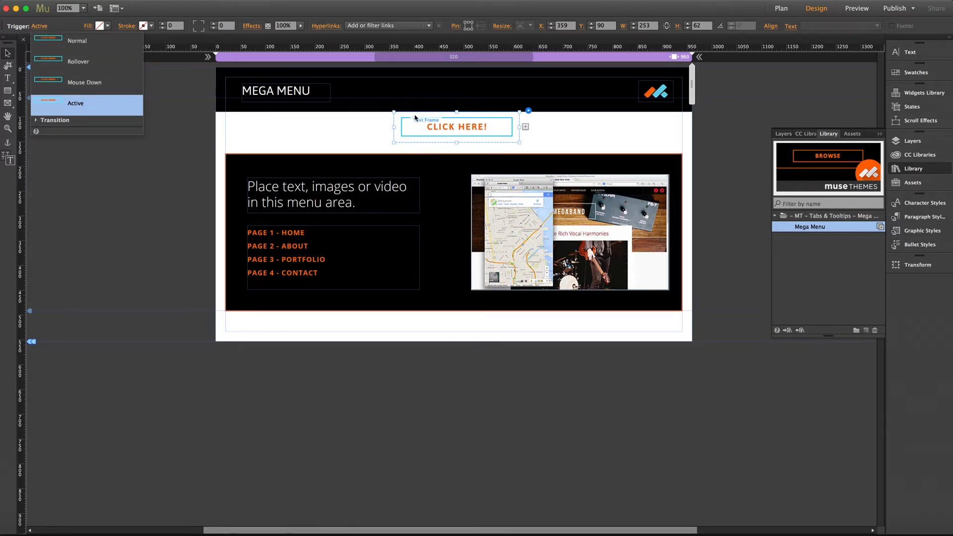
{"action": "left_click_drag", "start_coordinate": [413, 119], "coordinate": [415, 83]}
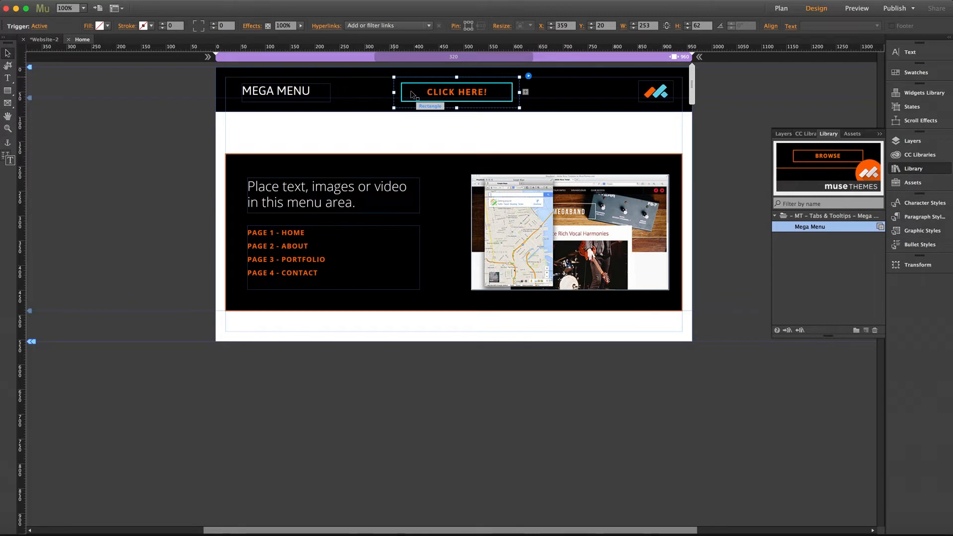
- Underline the CLICK HERE! text and color it white (FFFFFF) in the text frame's Normal state
{"action": "left_click", "coordinate": [410, 95]}
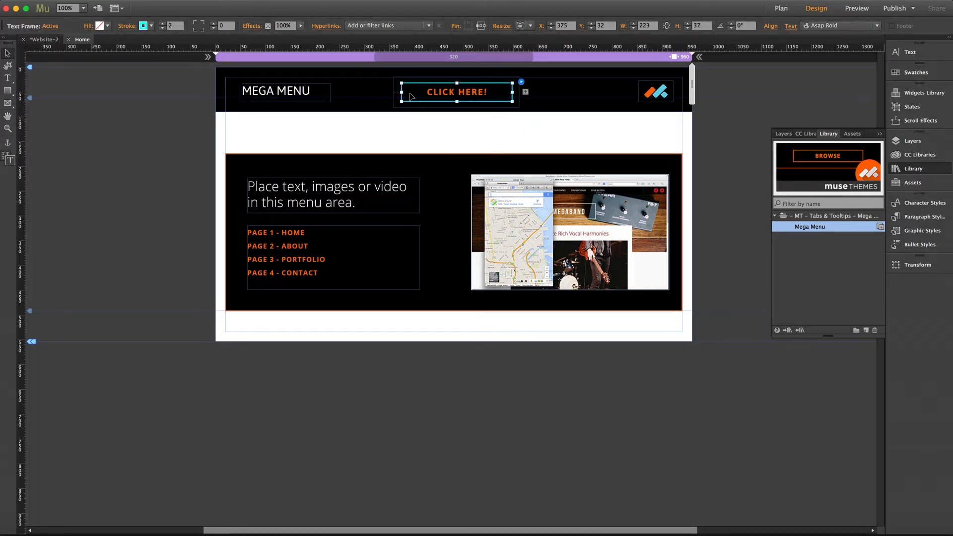
{"action": "left_click", "coordinate": [51, 27]}
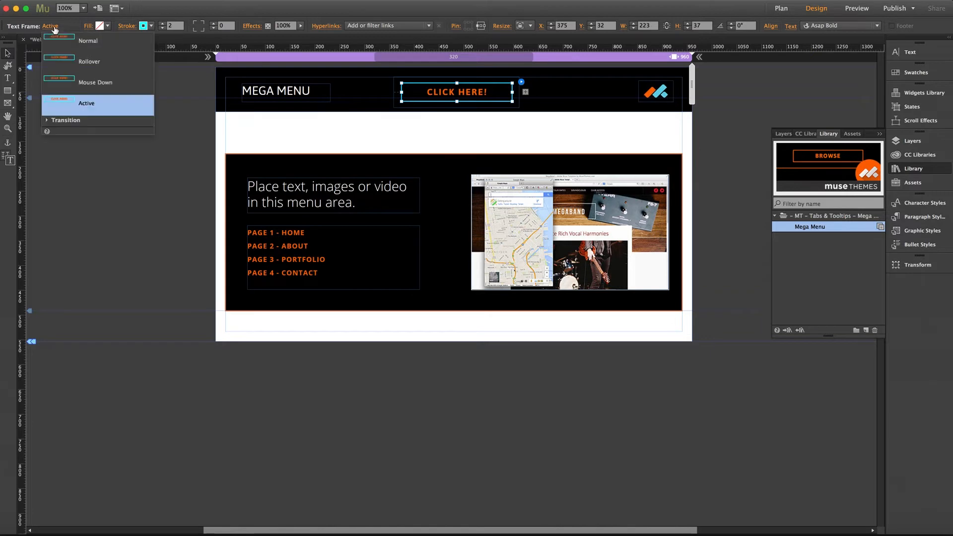
{"action": "left_click", "coordinate": [85, 44]}
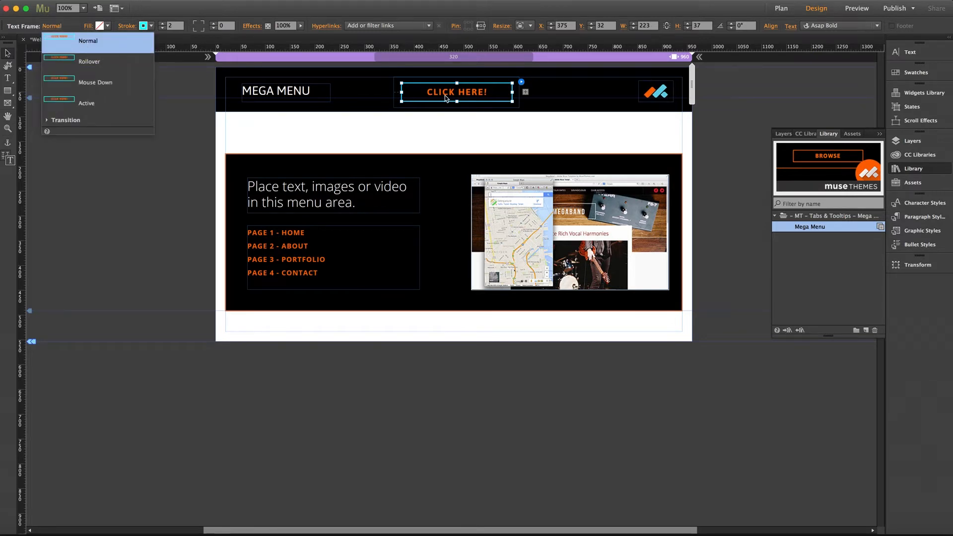
{"action": "left_click", "coordinate": [909, 52]}
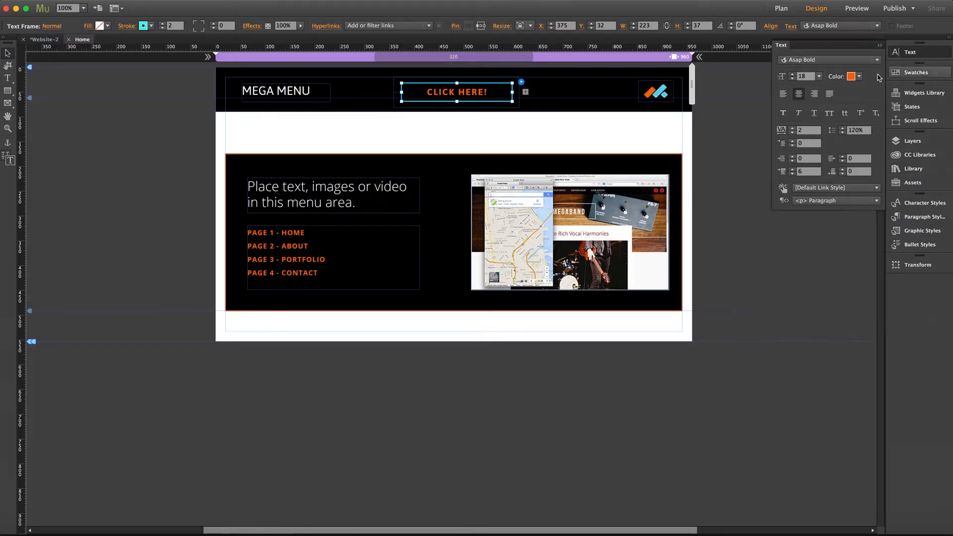
{"action": "left_click", "coordinate": [814, 113]}
{"action": "left_click", "coordinate": [859, 77]}
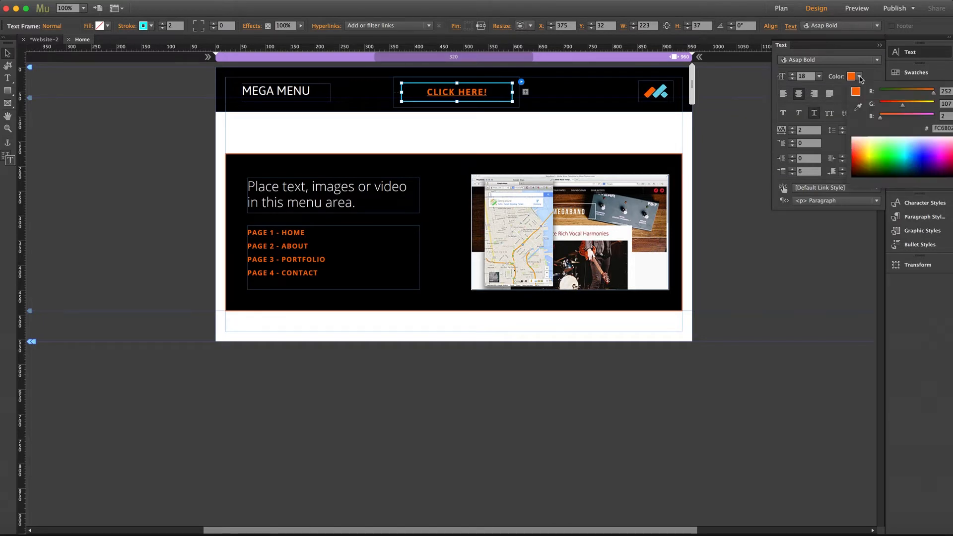
{"action": "left_click", "coordinate": [853, 139]}
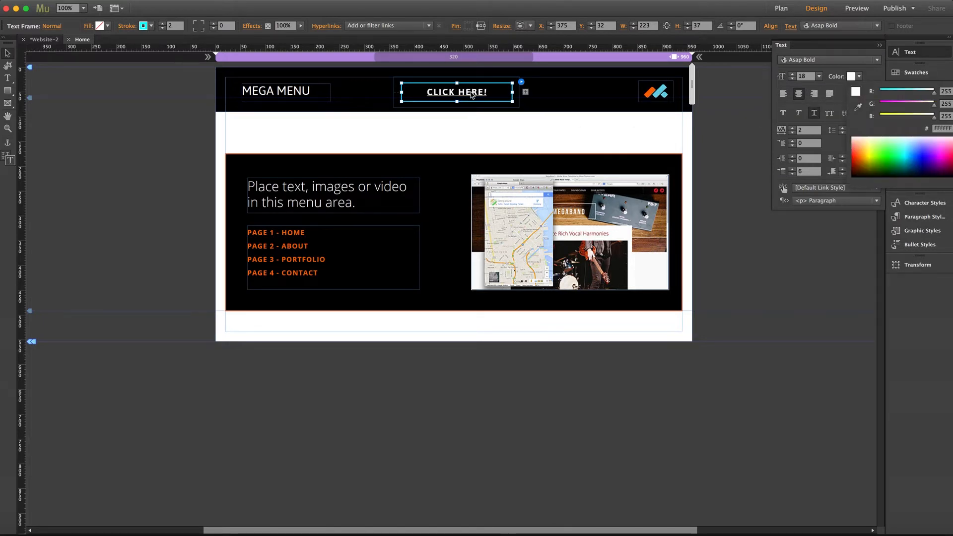
- Remove the underline from the CLICK HERE! text and color its frame's stroke orange (FC6B02) in the Rollover state
{"action": "left_click", "coordinate": [471, 93]}
{"action": "left_click", "coordinate": [50, 25]}
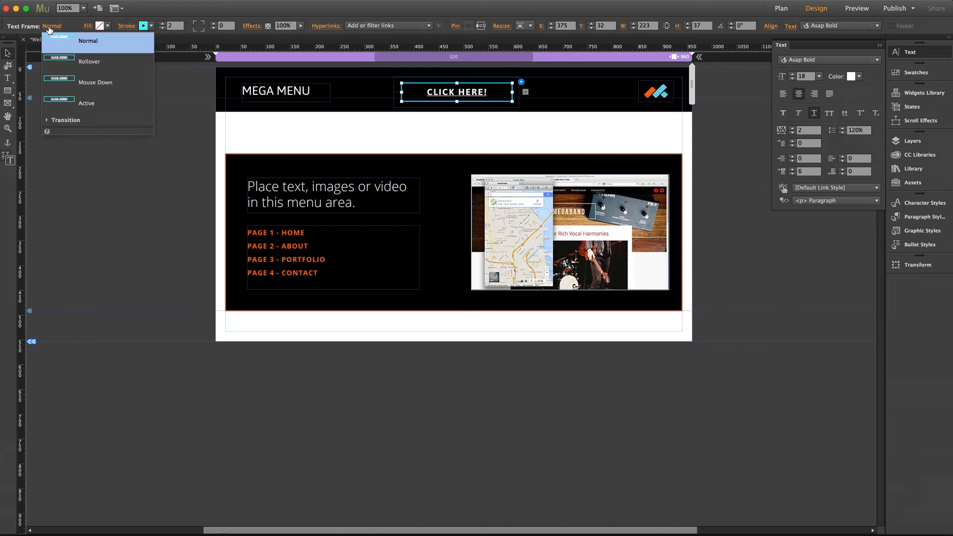
{"action": "left_click", "coordinate": [90, 62]}
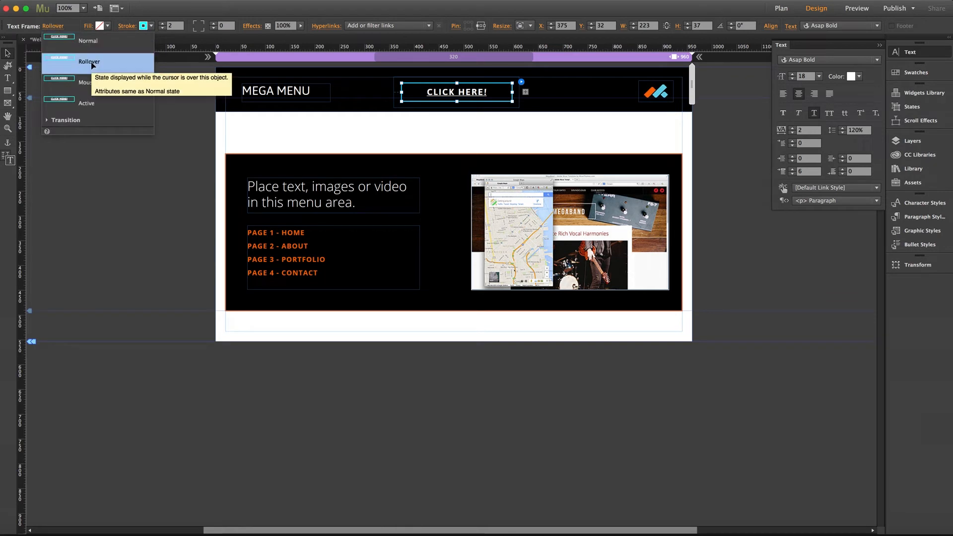
{"action": "left_click", "coordinate": [814, 113]}
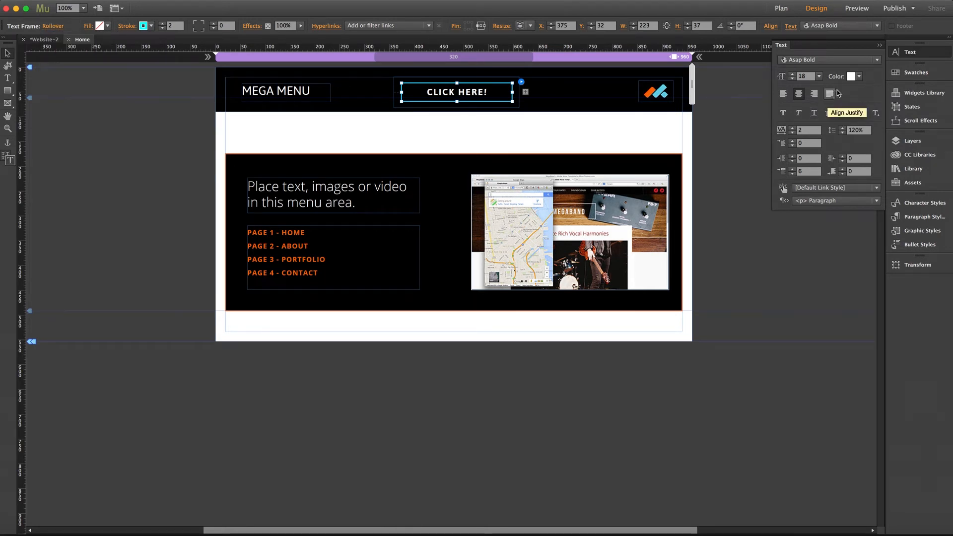
{"action": "left_click", "coordinate": [152, 27]}
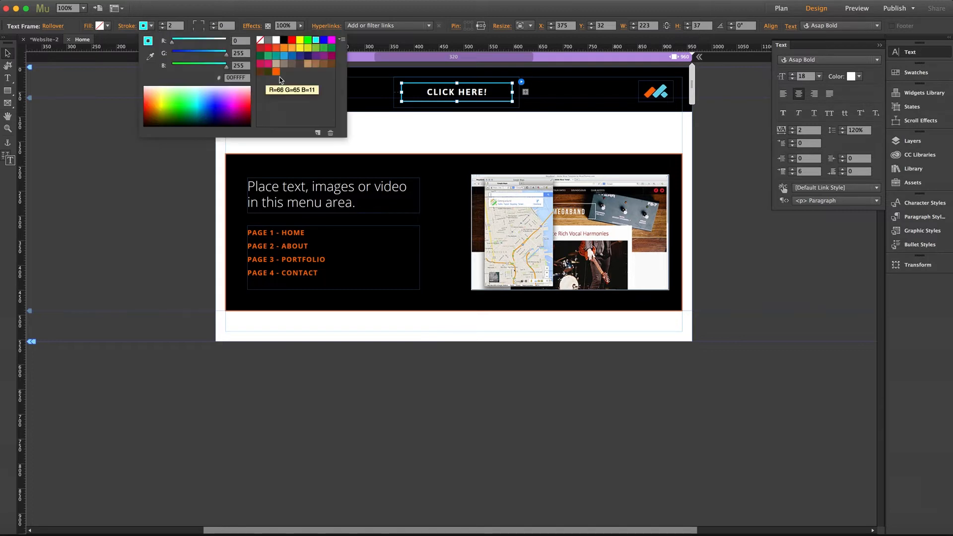
{"action": "left_click", "coordinate": [276, 73]}
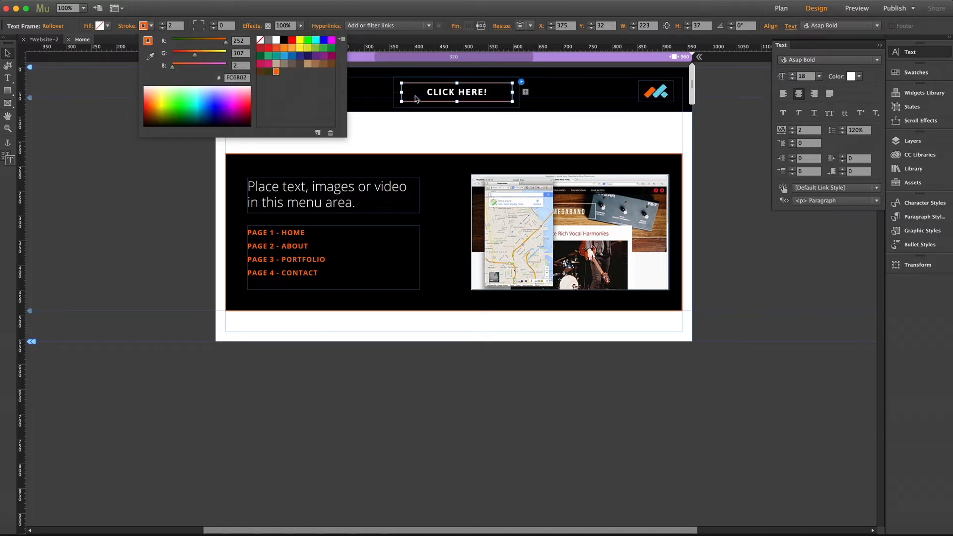
- Remove the underline from the CLICK HERE! text and give its frame the orange stroke (R=252 G=107 B=2) in the Active state
{"action": "left_click", "coordinate": [53, 26]}
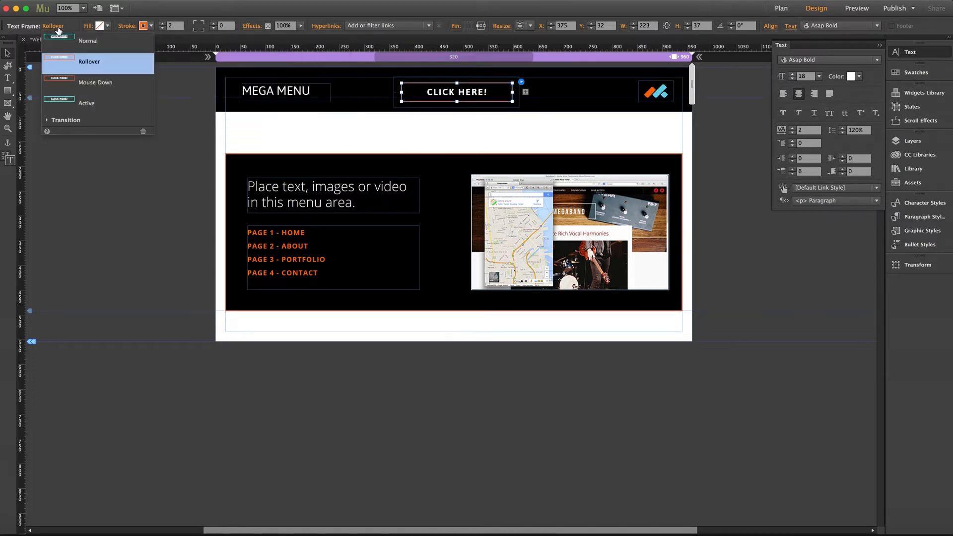
{"action": "left_click", "coordinate": [85, 104]}
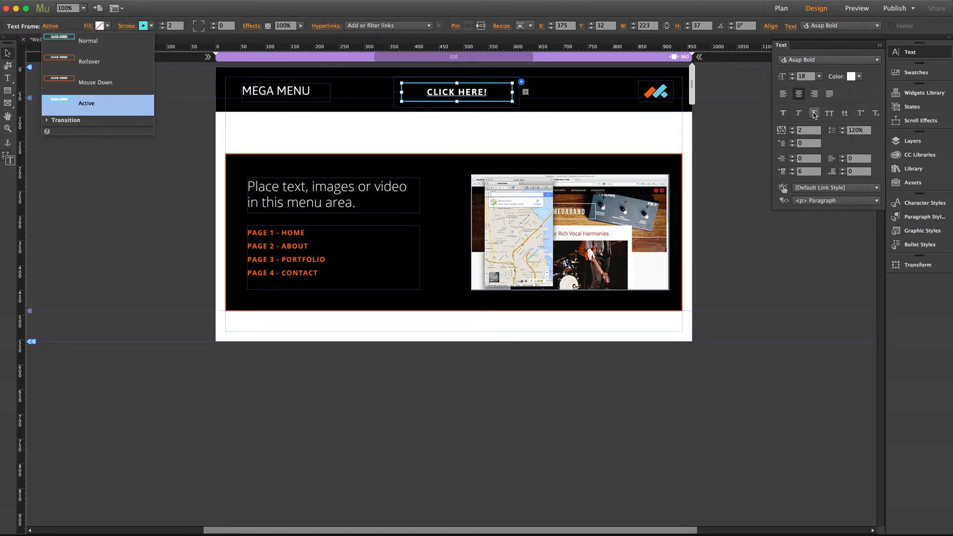
{"action": "left_click", "coordinate": [151, 27]}
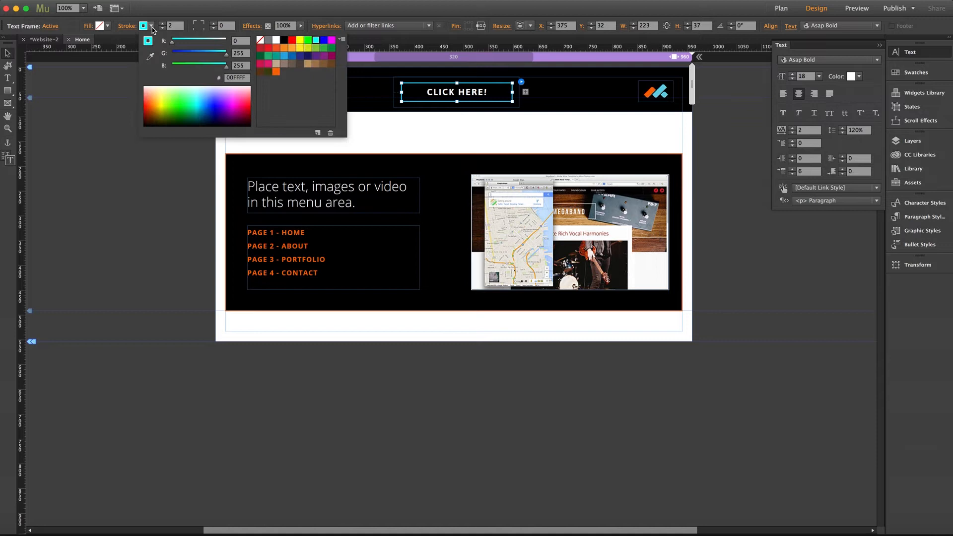
{"action": "left_click", "coordinate": [275, 72]}
{"action": "left_click", "coordinate": [101, 72]}
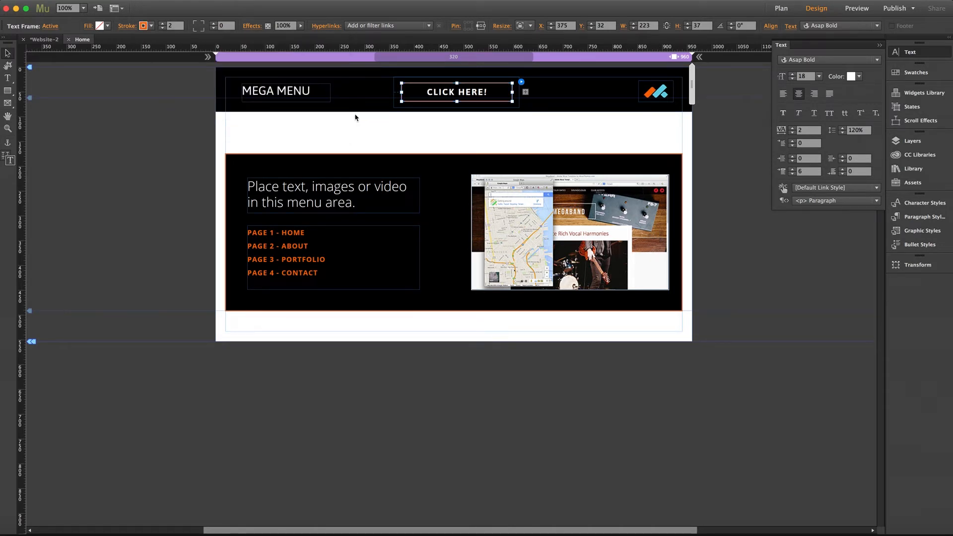
- Move the mega menu's black target container up so it sits directly against the header bar's lower edge
{"action": "left_click", "coordinate": [351, 152]}
{"action": "left_click", "coordinate": [349, 156]}
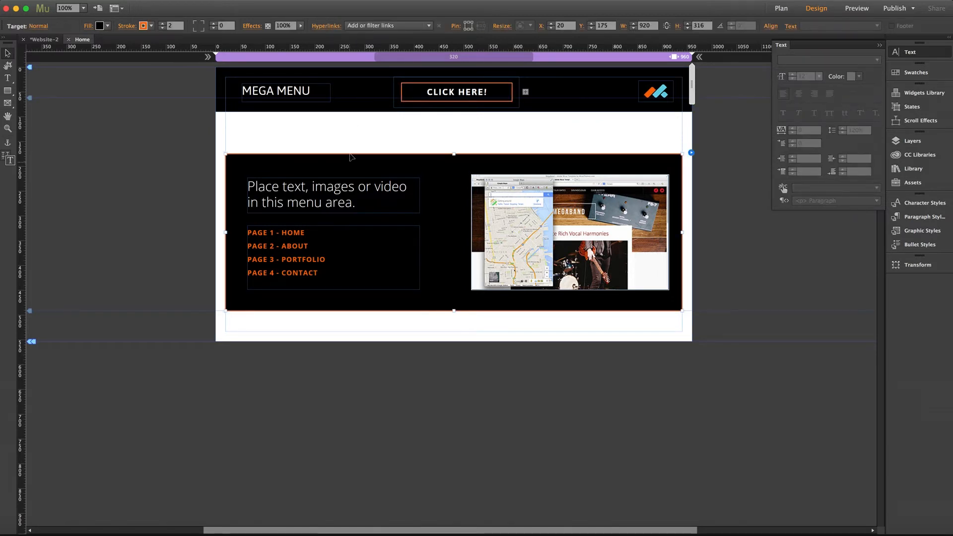
{"action": "left_click_drag", "start_coordinate": [350, 156], "coordinate": [351, 124]}
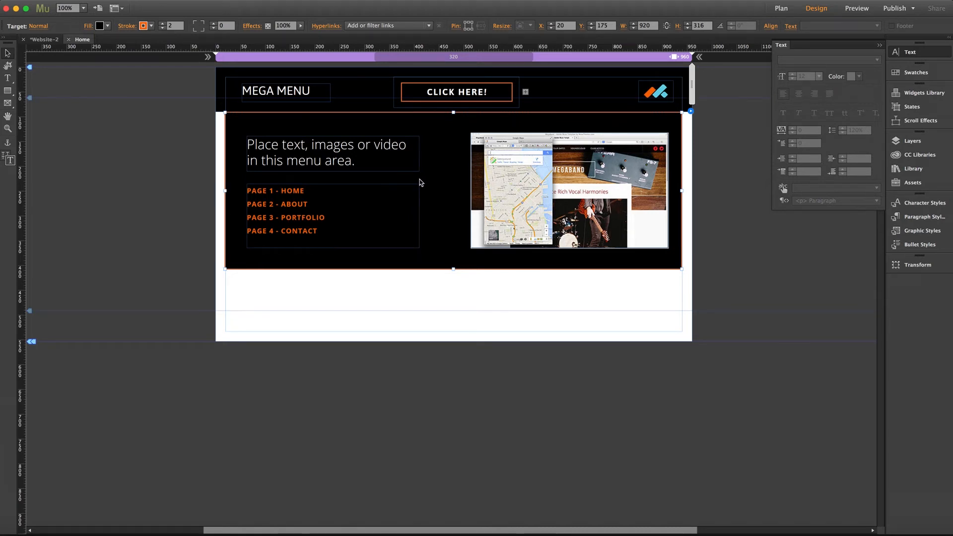
- Link the PAGE 1 - HOME text in the menu area to musethemes.com
{"action": "double_click", "coordinate": [262, 193]}
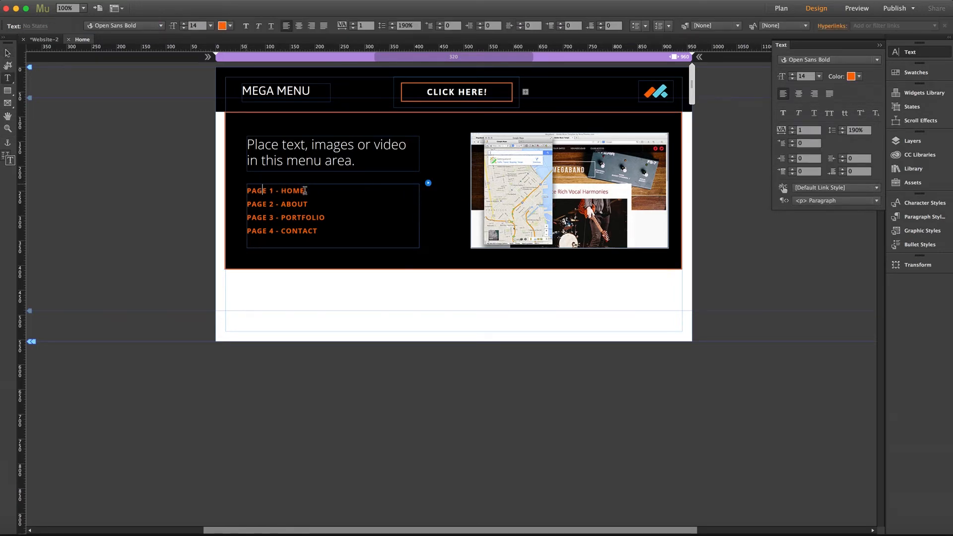
{"action": "left_click_drag", "start_coordinate": [305, 190], "coordinate": [226, 191]}
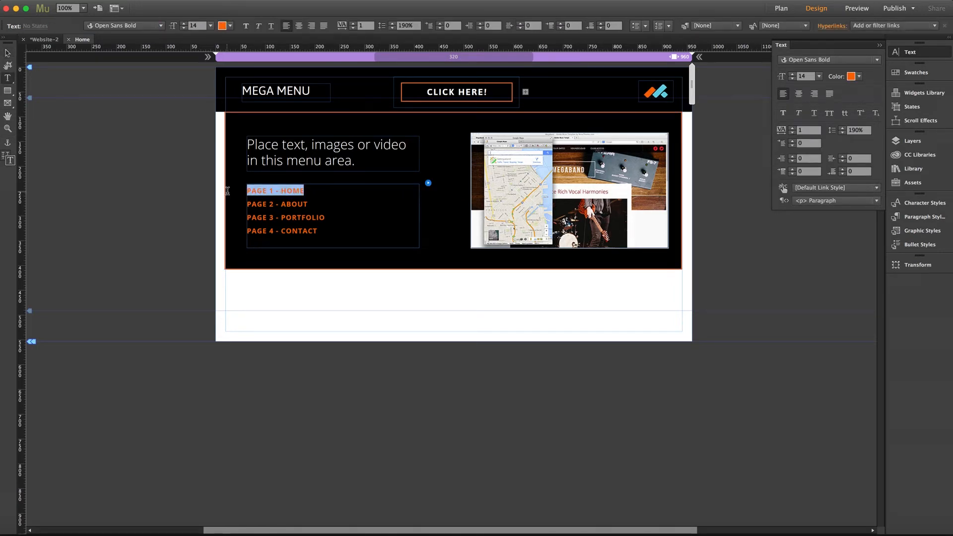
{"action": "left_click", "coordinate": [863, 25]}
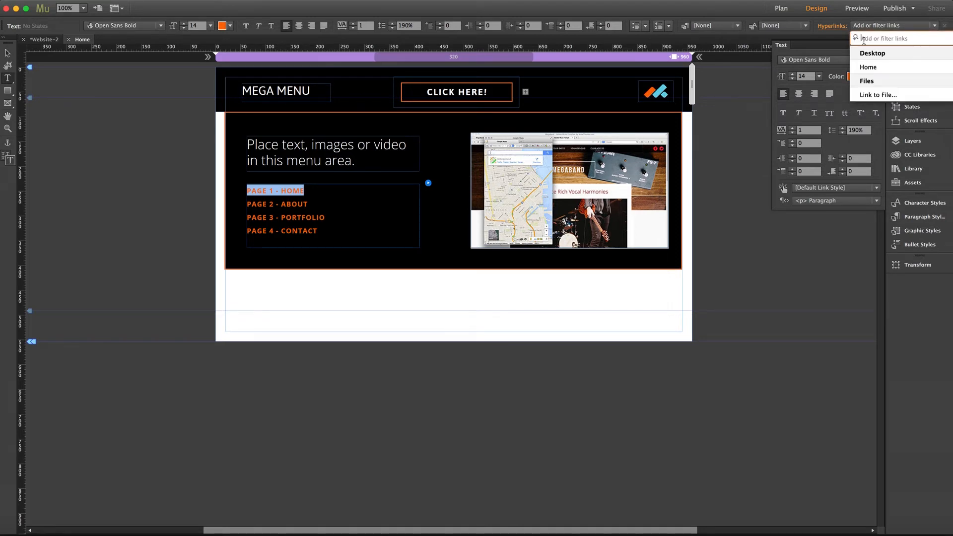
{"action": "type", "text": "musethe"}
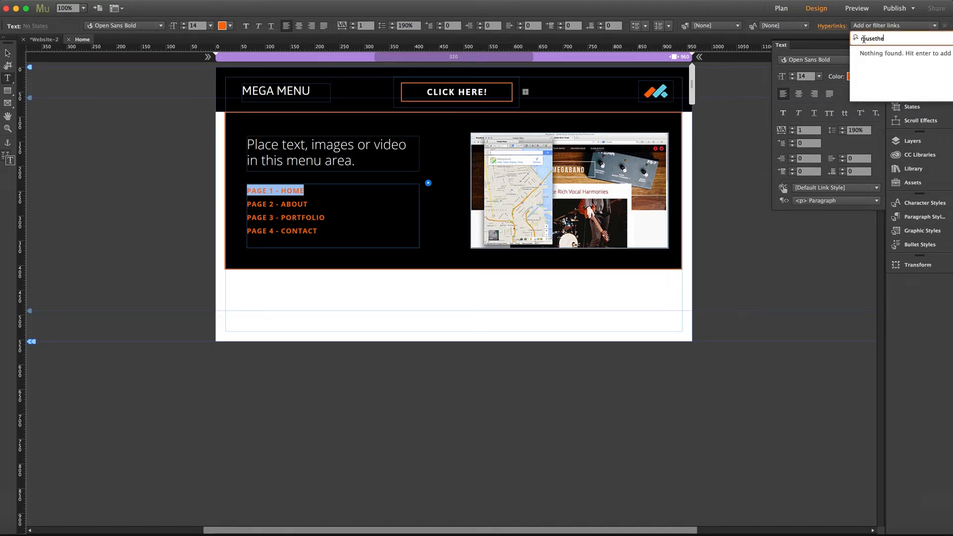
{"action": "type", "text": "mes.com"}
{"action": "key", "text": "Return"}
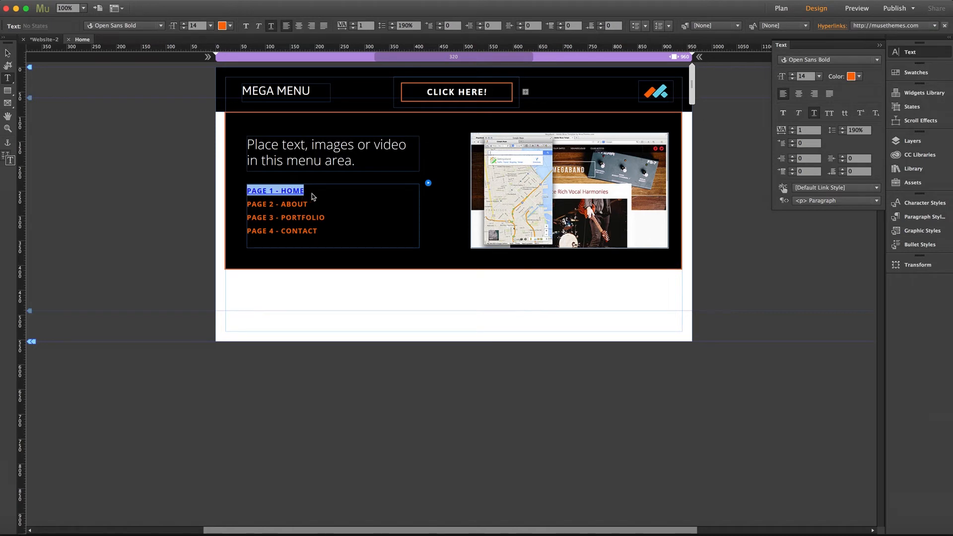
- Open the link styles for PAGE 1 - HOME and set the default link style's Normal color to orange (FC6B02)
{"action": "left_click_drag", "start_coordinate": [305, 191], "coordinate": [244, 190]}
{"action": "left_click", "coordinate": [834, 27]}
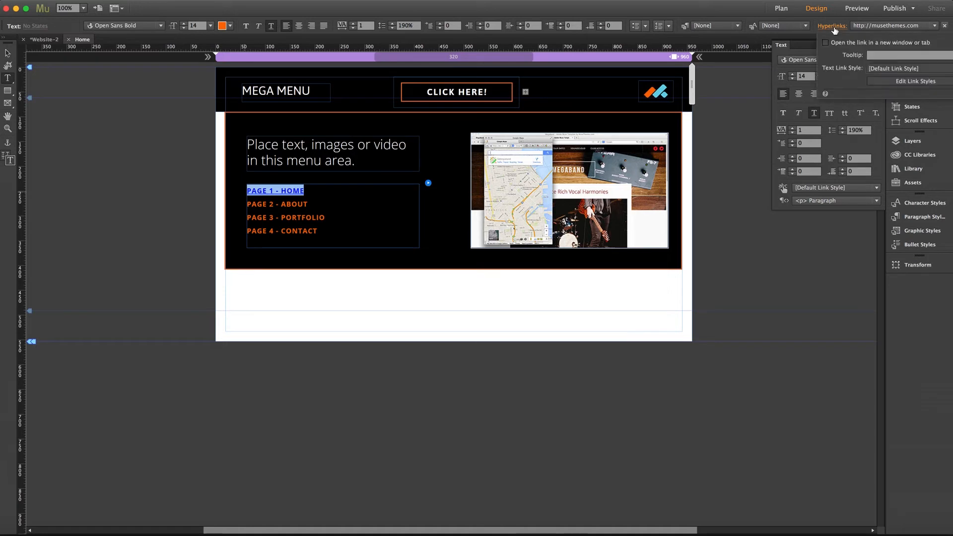
{"action": "left_click", "coordinate": [904, 82]}
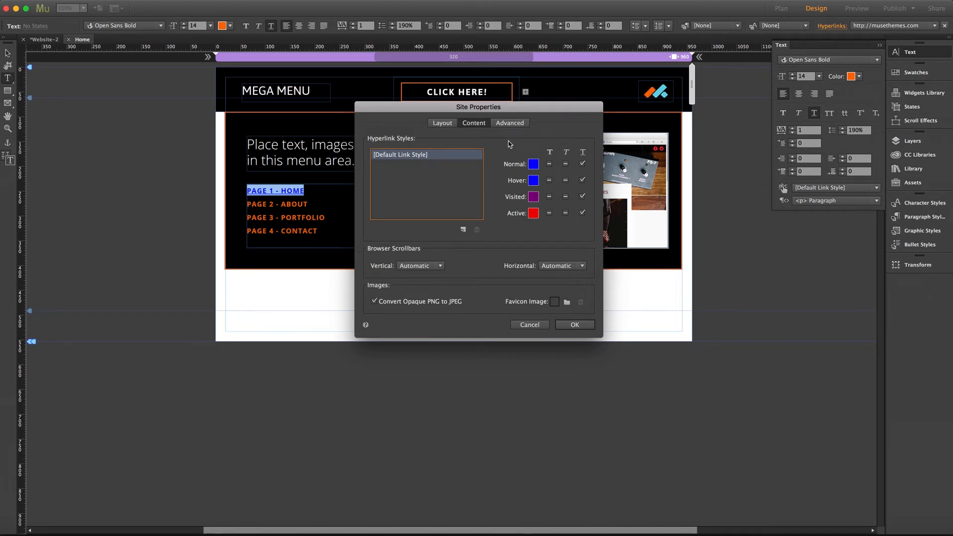
{"action": "left_click", "coordinate": [534, 165]}
{"action": "left_click", "coordinate": [665, 212]}
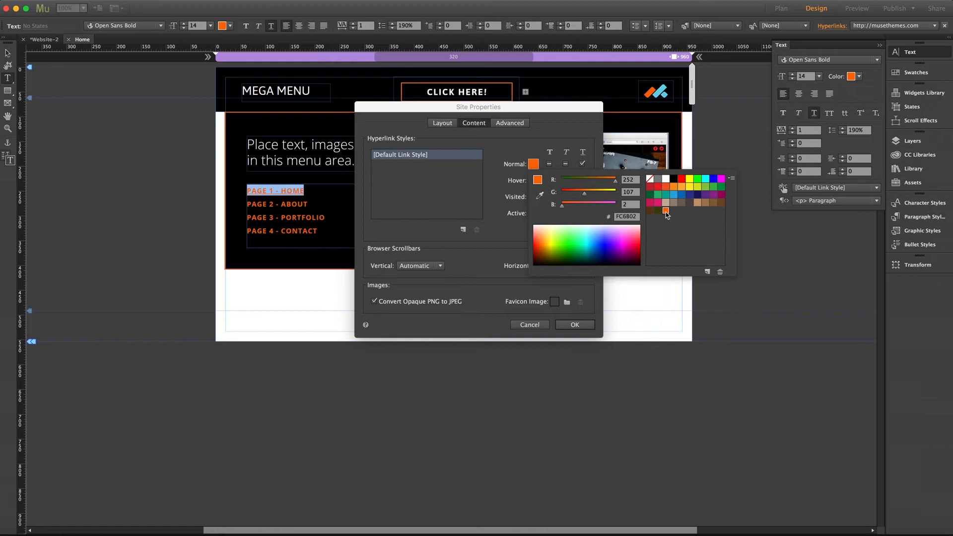
{"action": "left_click", "coordinate": [520, 156]}
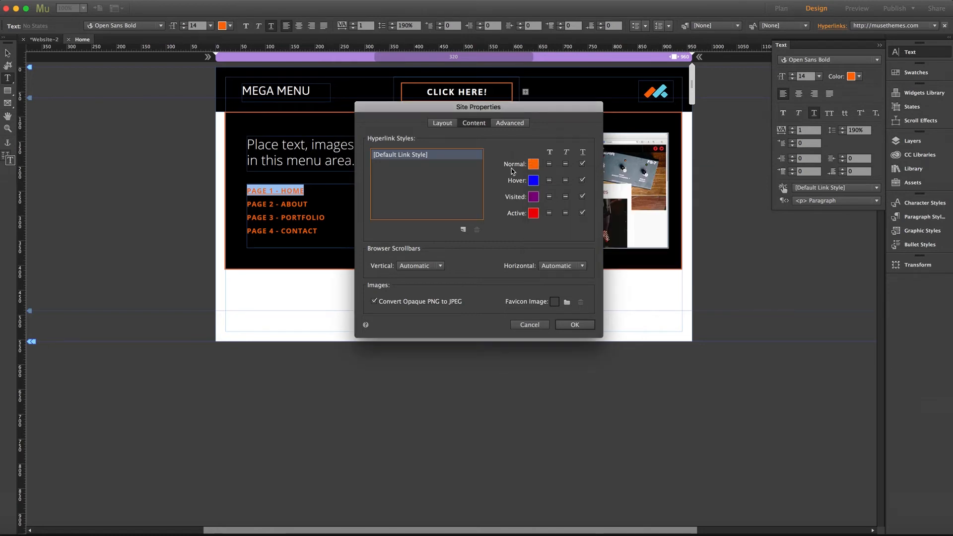
- Set the default link style's Hover color to white, remove the Normal underline, and apply the site properties
{"action": "left_click", "coordinate": [533, 180]}
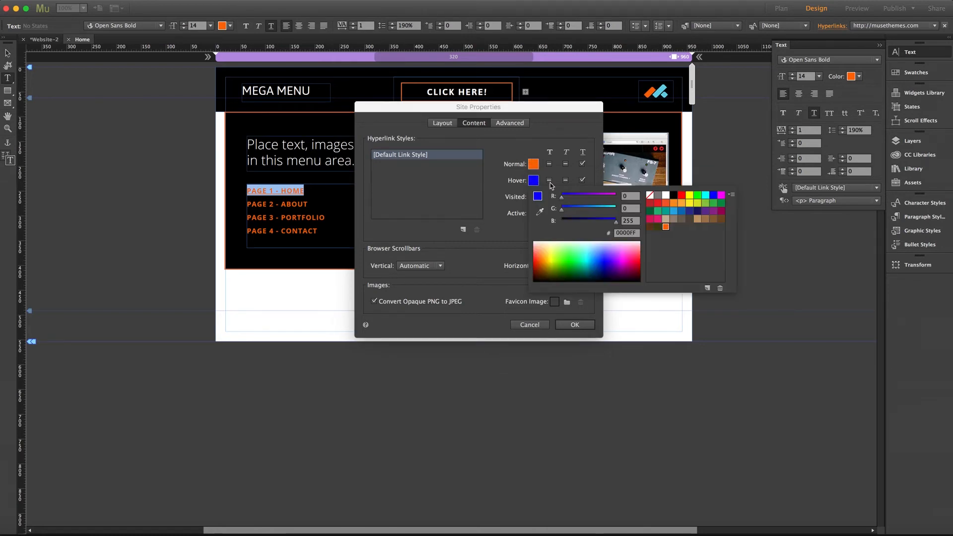
{"action": "left_click", "coordinate": [666, 195]}
{"action": "left_click", "coordinate": [501, 181]}
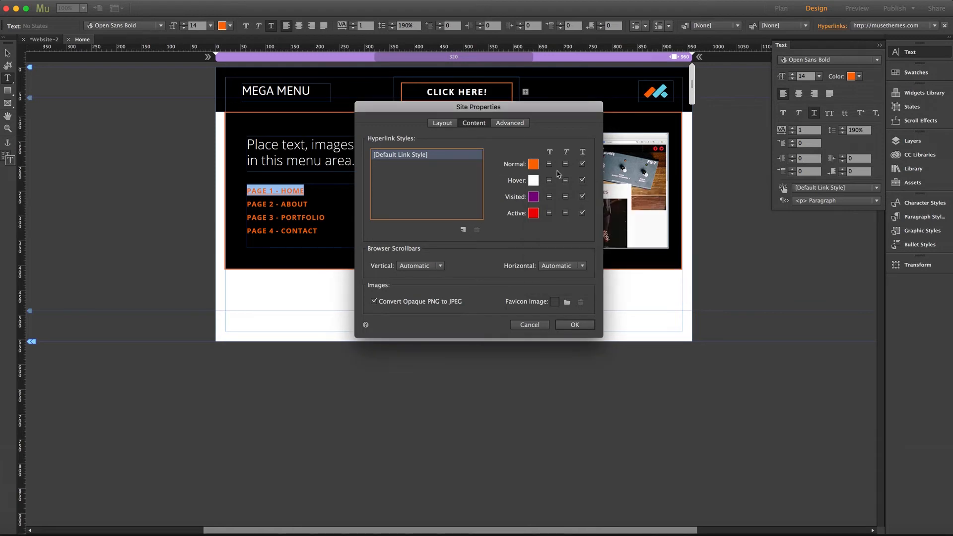
{"action": "left_click", "coordinate": [582, 164]}
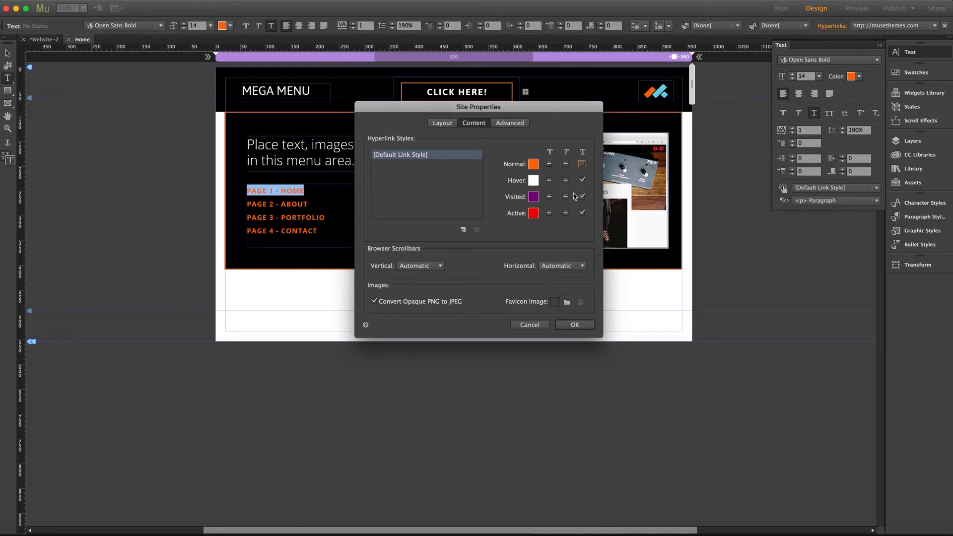
{"action": "left_click", "coordinate": [573, 325]}
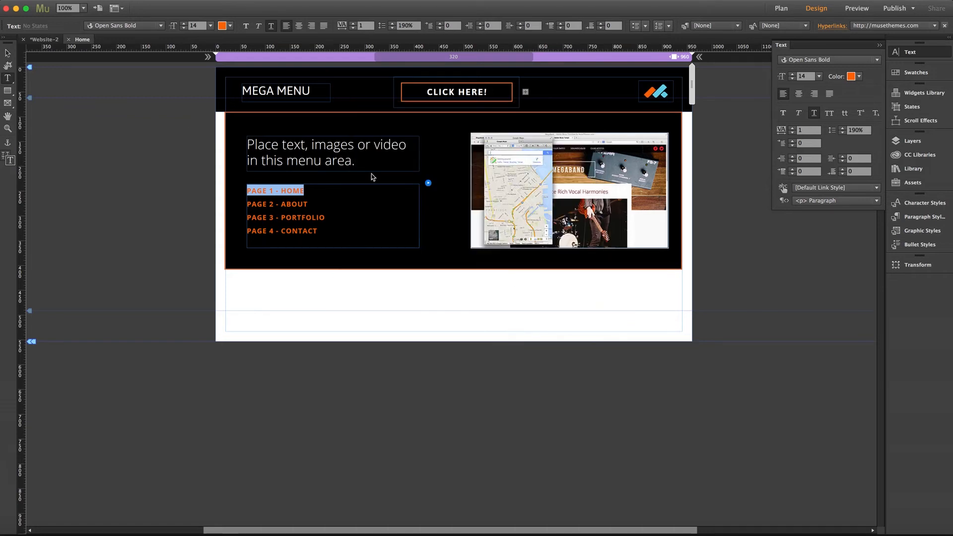
{"action": "left_click", "coordinate": [7, 54]}
{"action": "left_click", "coordinate": [124, 106]}
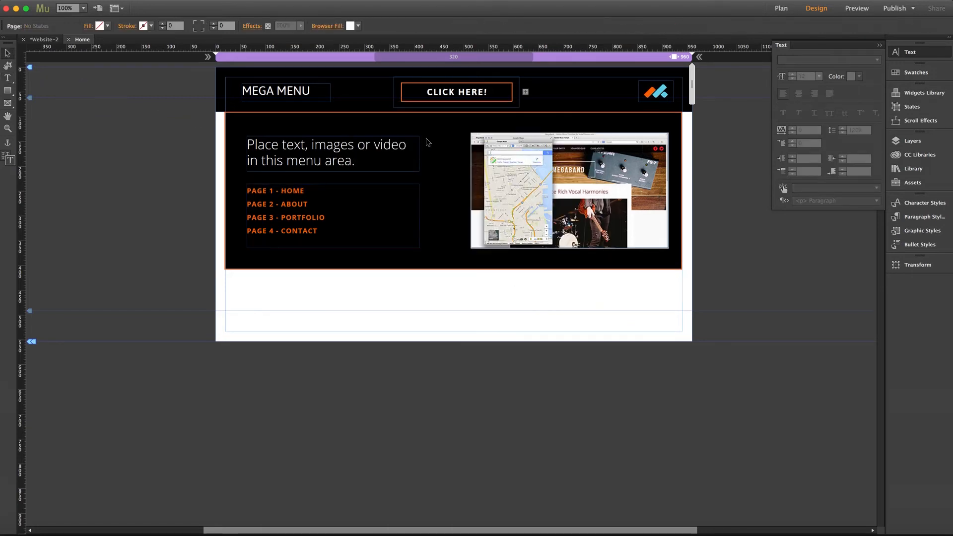
- Open the mega menu composition's options and review the Show Target choices, keeping On Rollover
{"action": "left_click", "coordinate": [428, 142]}
{"action": "left_click", "coordinate": [691, 110]}
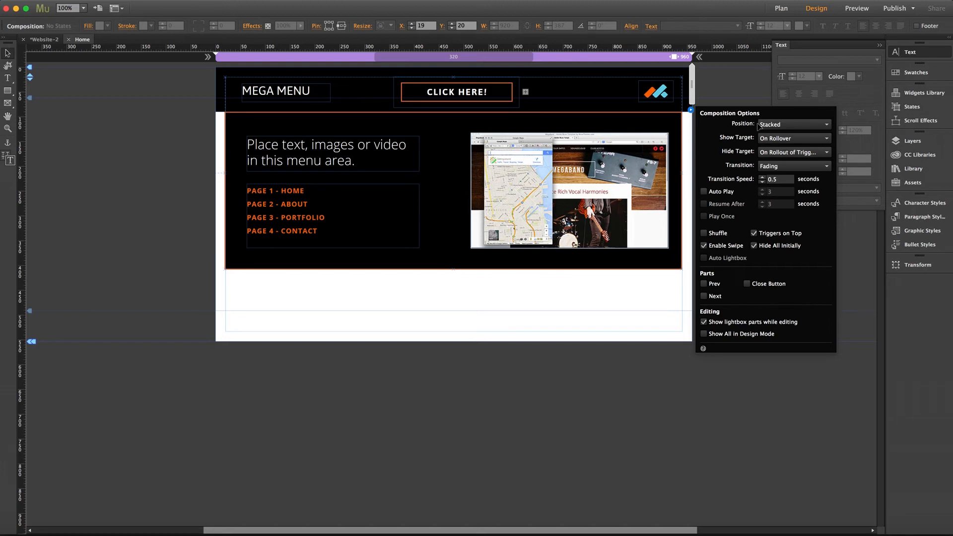
{"action": "left_click", "coordinate": [799, 143]}
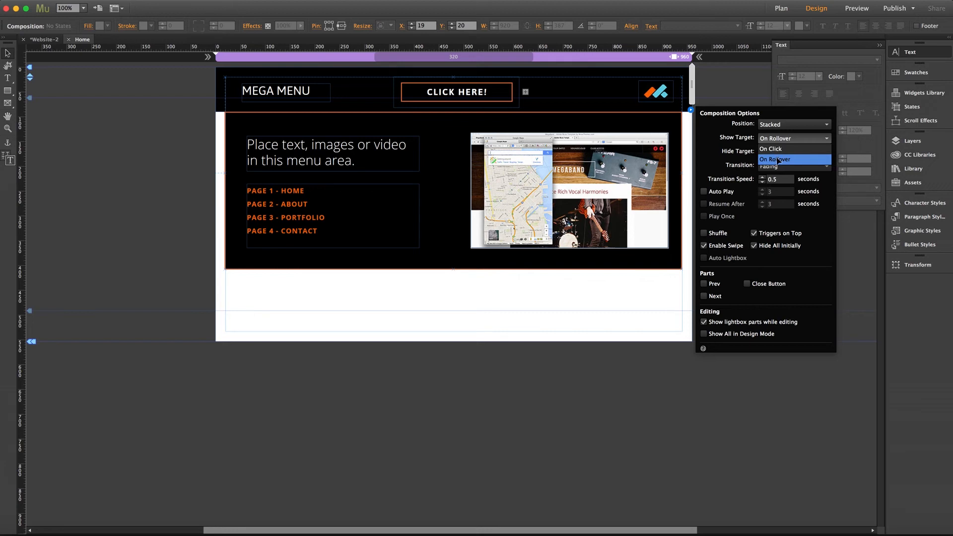
{"action": "left_click", "coordinate": [780, 141]}
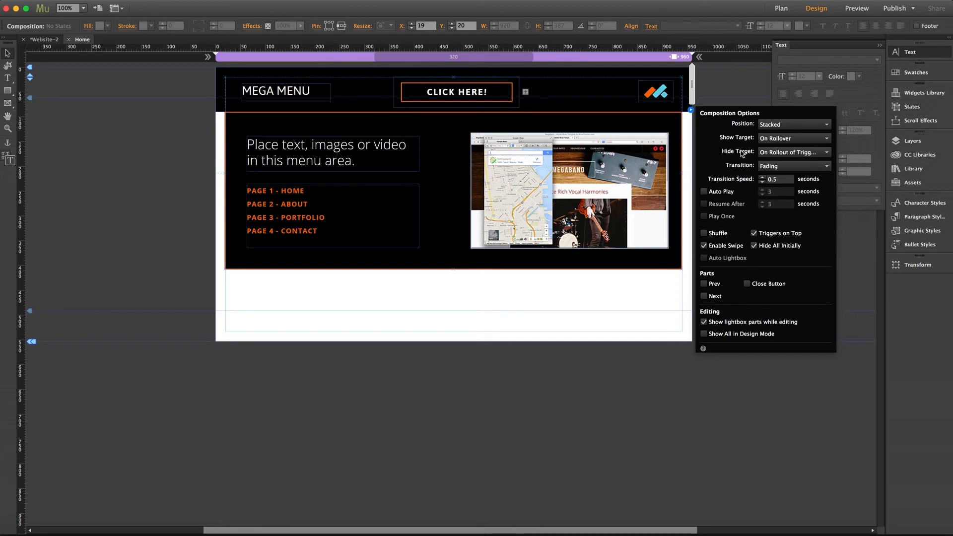
- Try None for the composition's Hide Target option, and restore it to On Rollout of Trigger and Target
{"action": "left_click", "coordinate": [773, 154]}
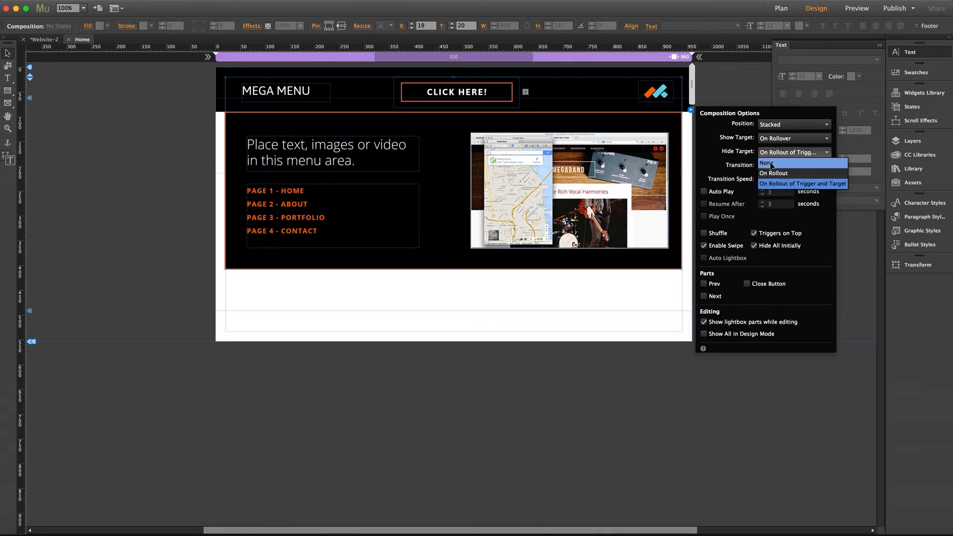
{"action": "left_click", "coordinate": [773, 164]}
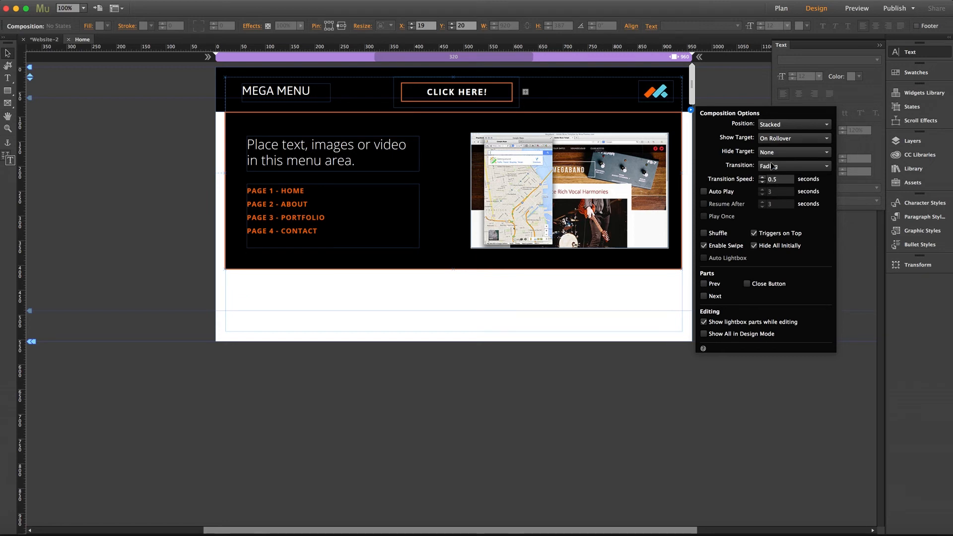
{"action": "left_click", "coordinate": [774, 152]}
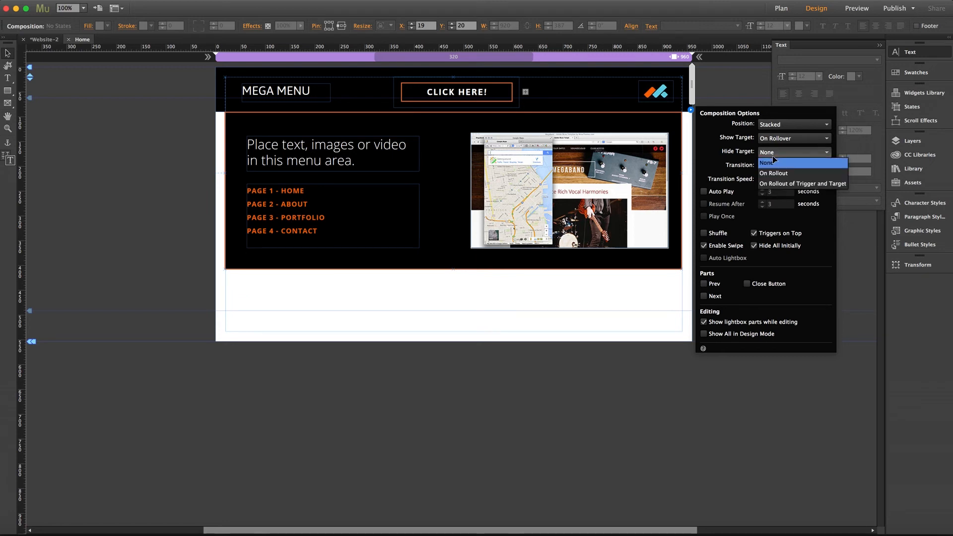
{"action": "left_click", "coordinate": [781, 186]}
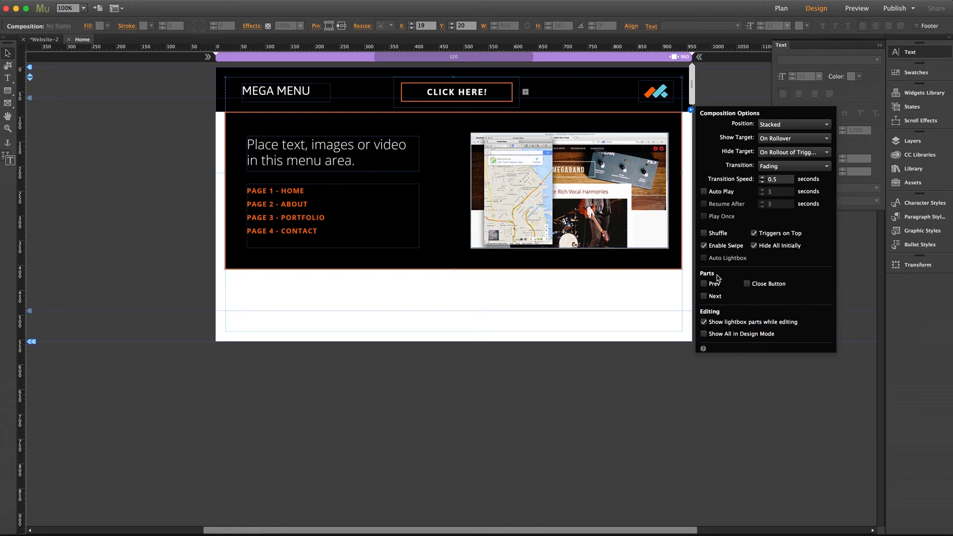
- Try hiding the composition's lightbox parts while editing, turn them back on, and close the composition options
{"action": "left_click", "coordinate": [704, 322]}
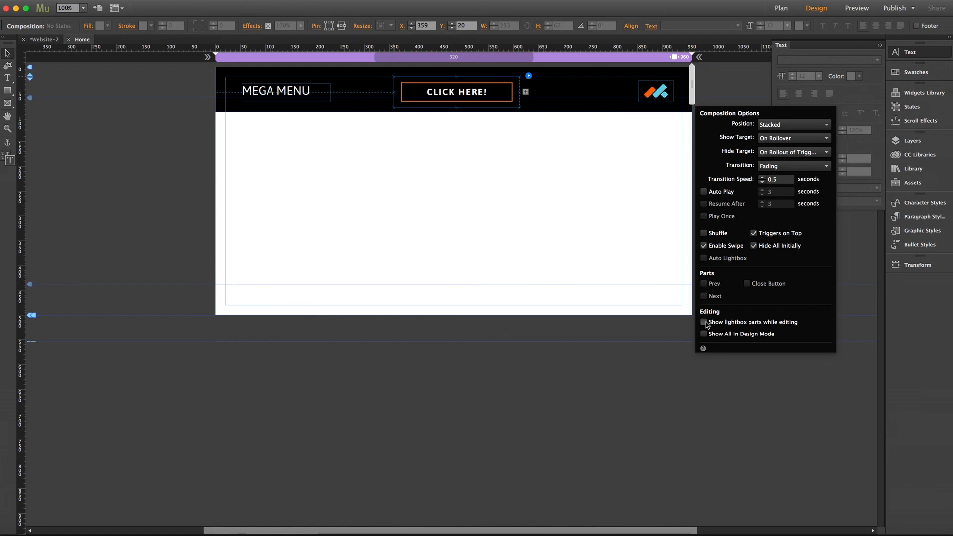
{"action": "left_click", "coordinate": [704, 322]}
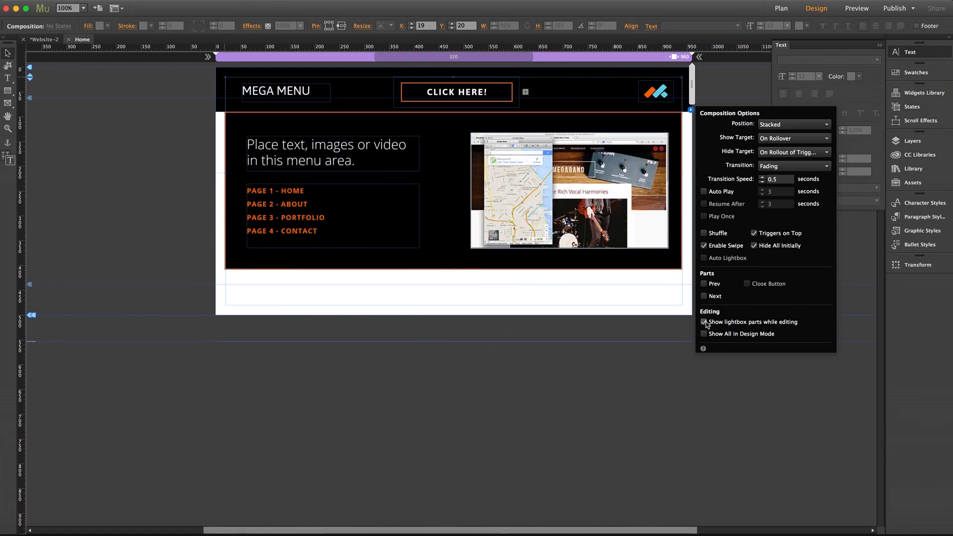
{"action": "left_click", "coordinate": [659, 302]}
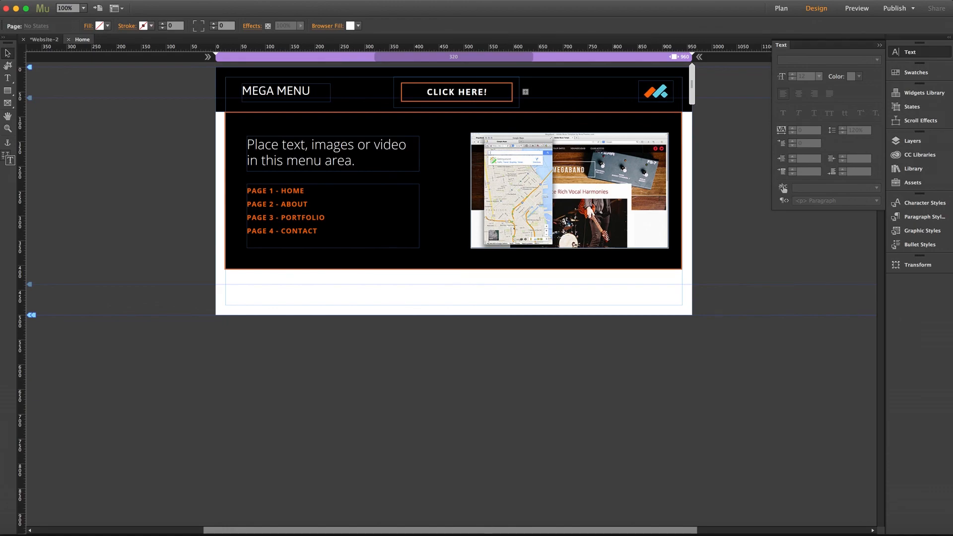
- Preview the page in the browser and test the CLICK HERE! trigger and the PAGE 1 - HOME link
{"action": "key", "text": "super+shift+e"}
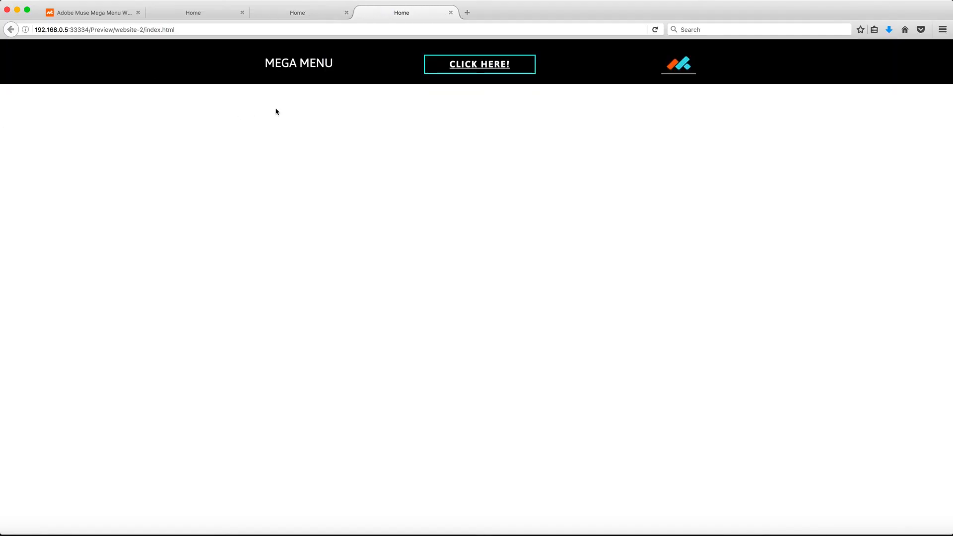
{"action": "left_click", "coordinate": [453, 68]}
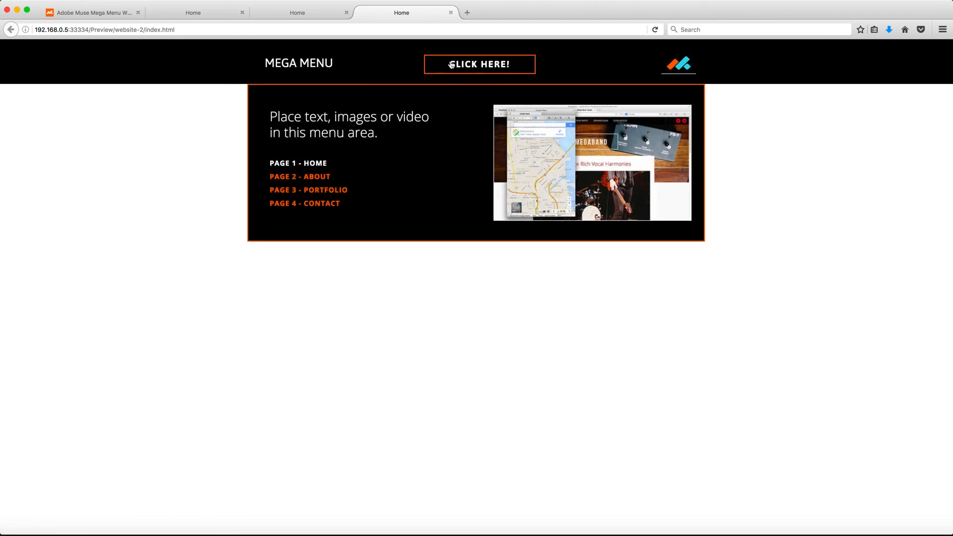
{"action": "left_click", "coordinate": [435, 64]}
{"action": "left_click", "coordinate": [309, 165]}
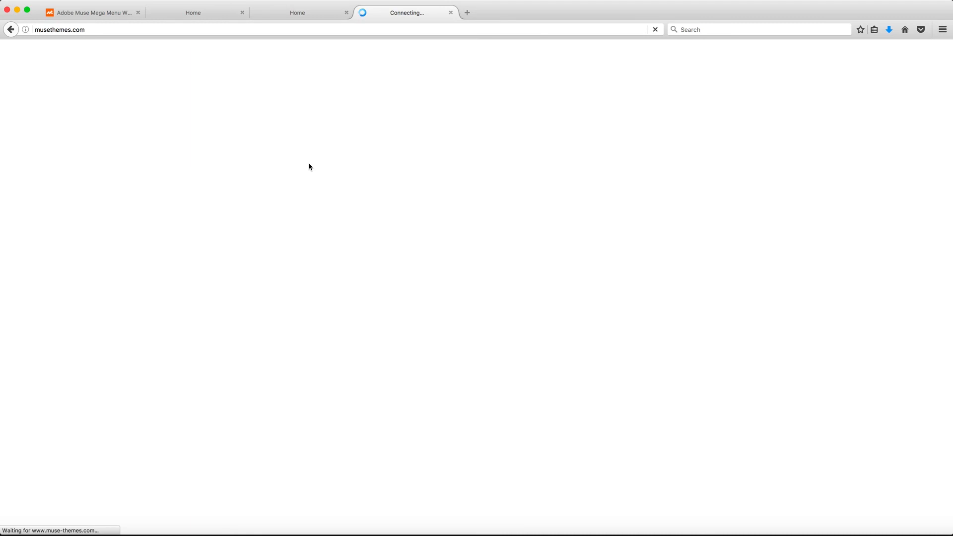